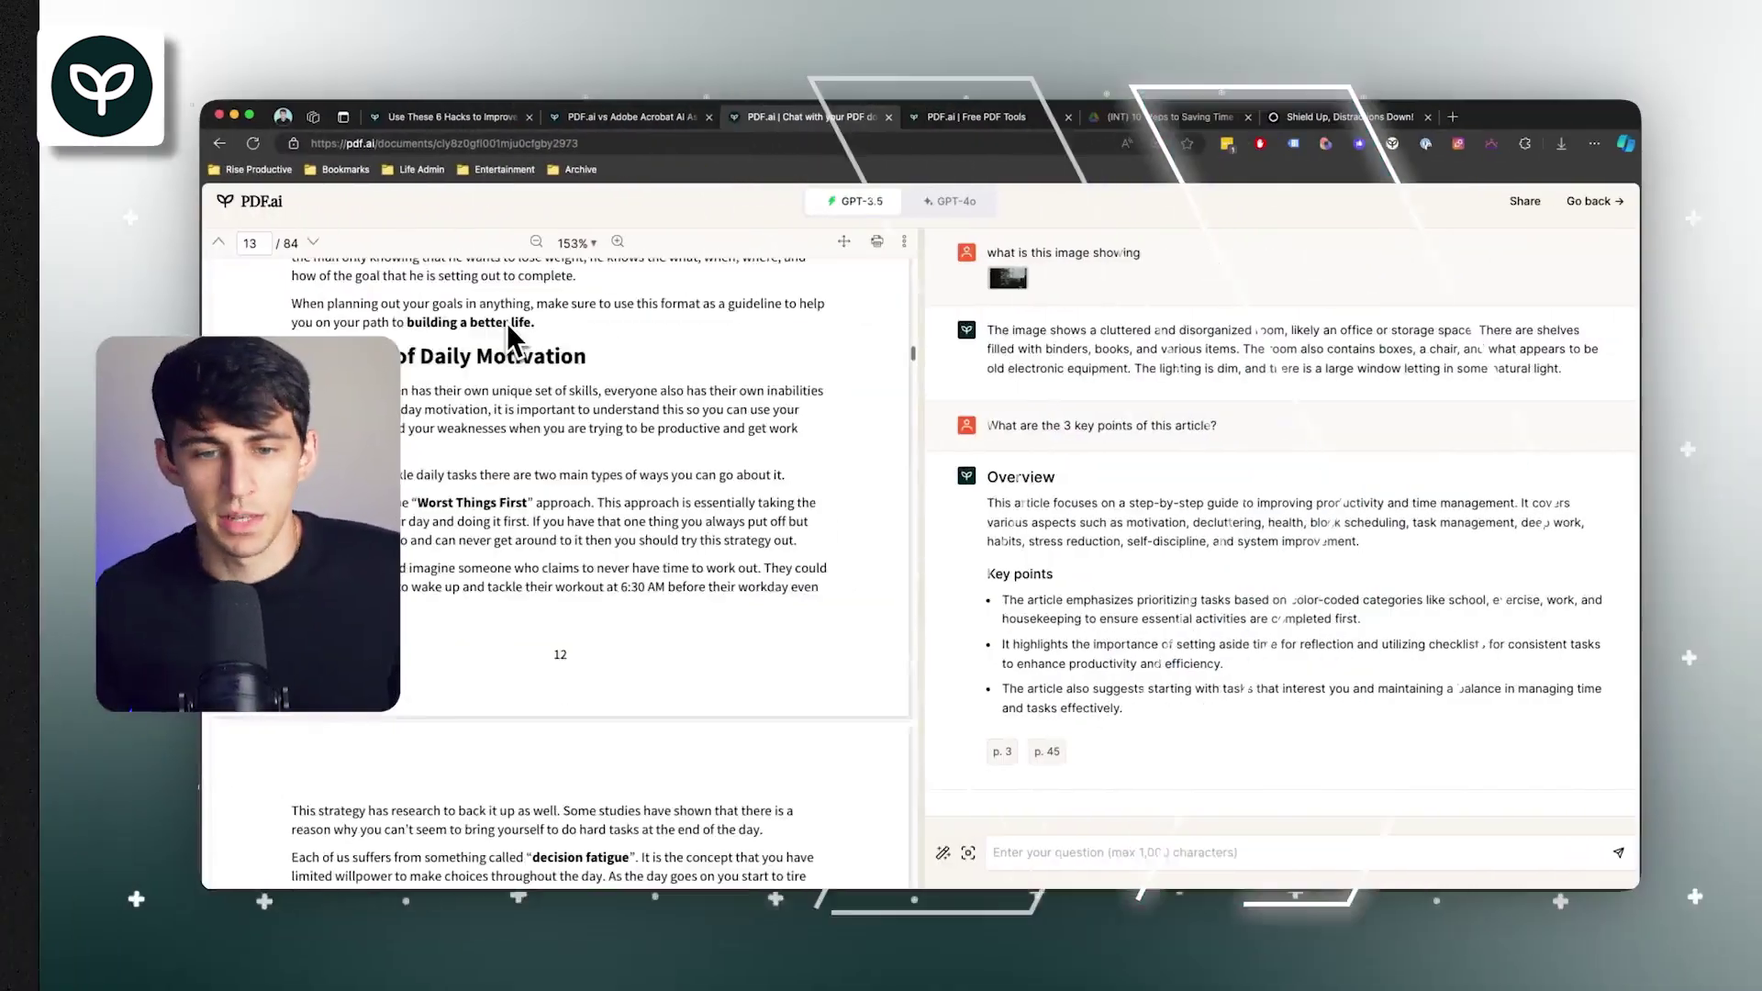
Switch the chat to GPT-4o and run the saved 'Generate quiz from this PDF' prompt
{"action": "scroll", "coordinate": [501, 303], "scroll_direction": "up", "scroll_amount": 15}
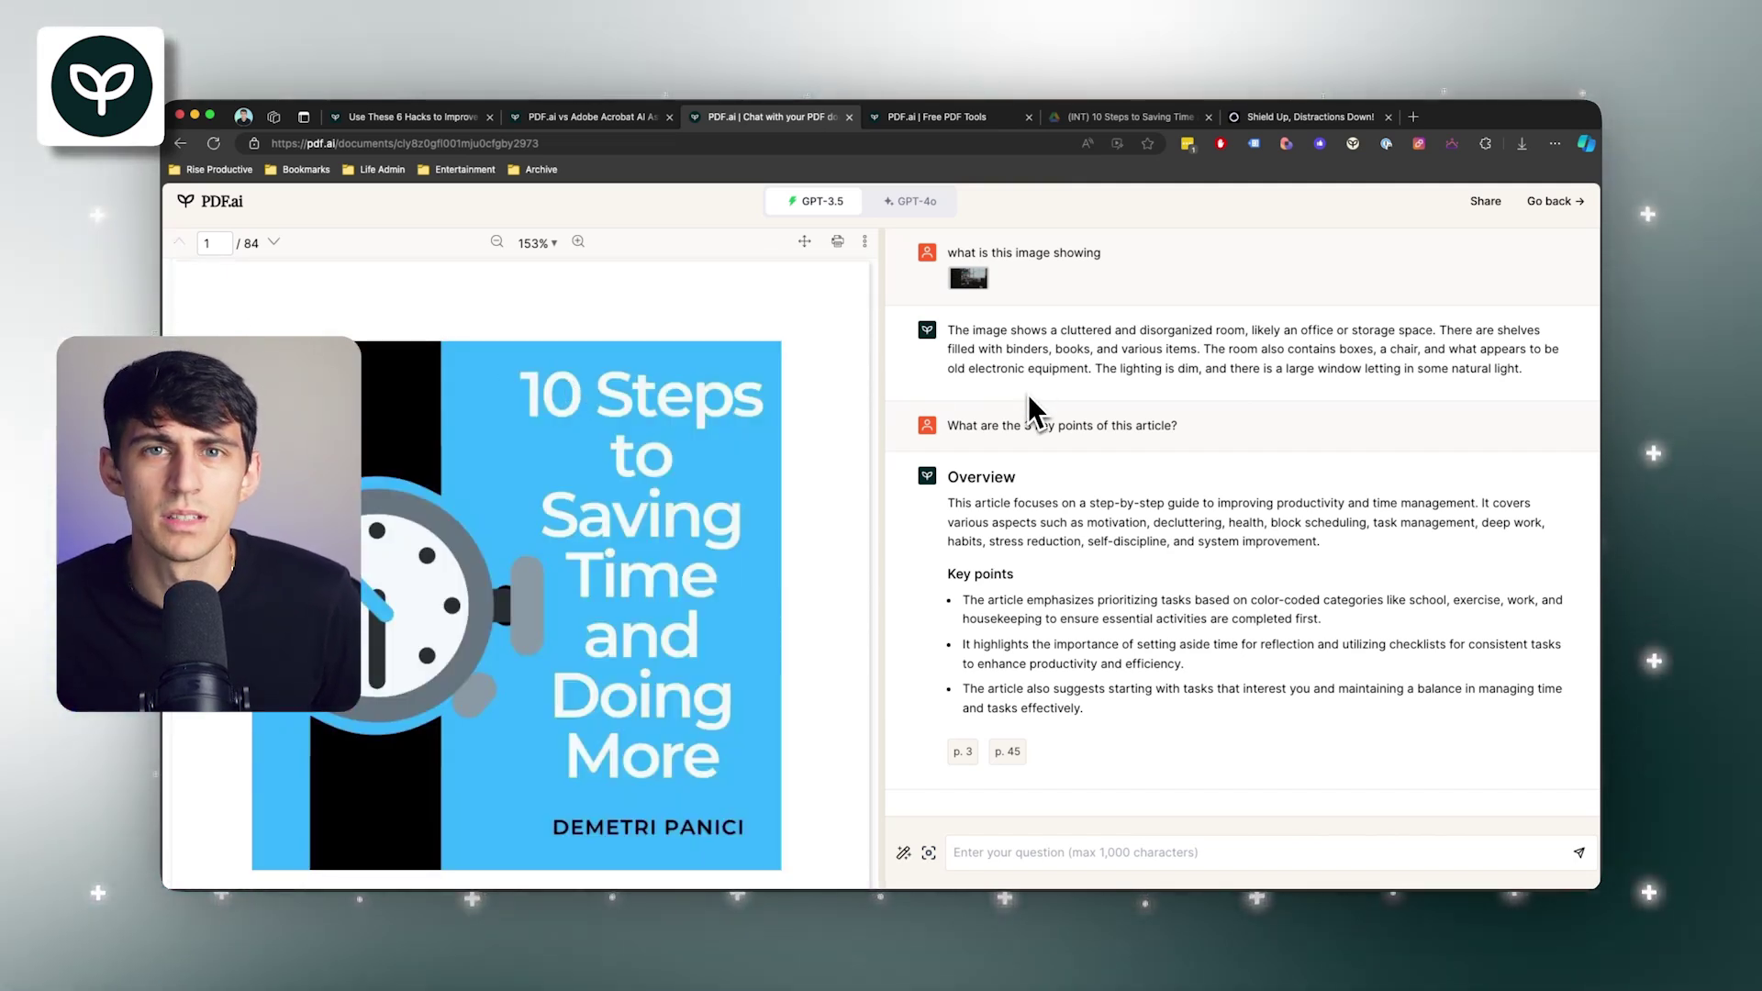
{"action": "scroll", "coordinate": [774, 381], "scroll_direction": "down", "scroll_amount": 5}
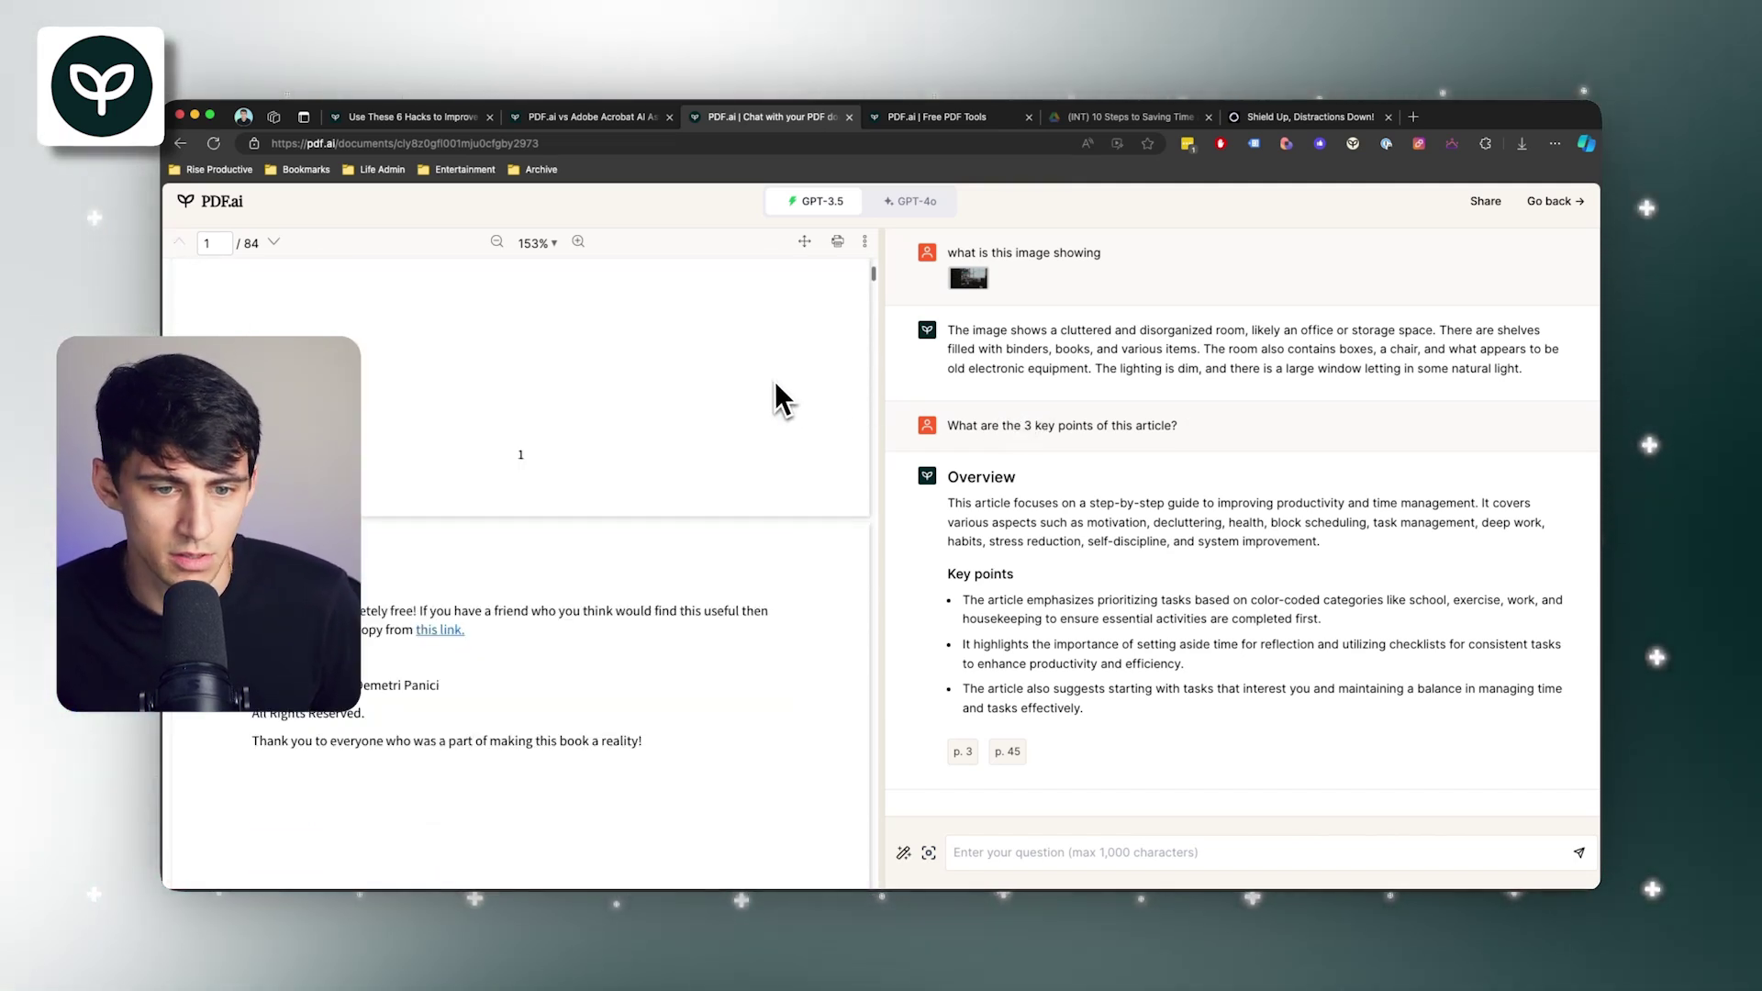
{"action": "scroll", "coordinate": [771, 382], "scroll_direction": "down", "scroll_amount": 10}
{"action": "scroll", "coordinate": [1411, 493], "scroll_direction": "up", "scroll_amount": 1}
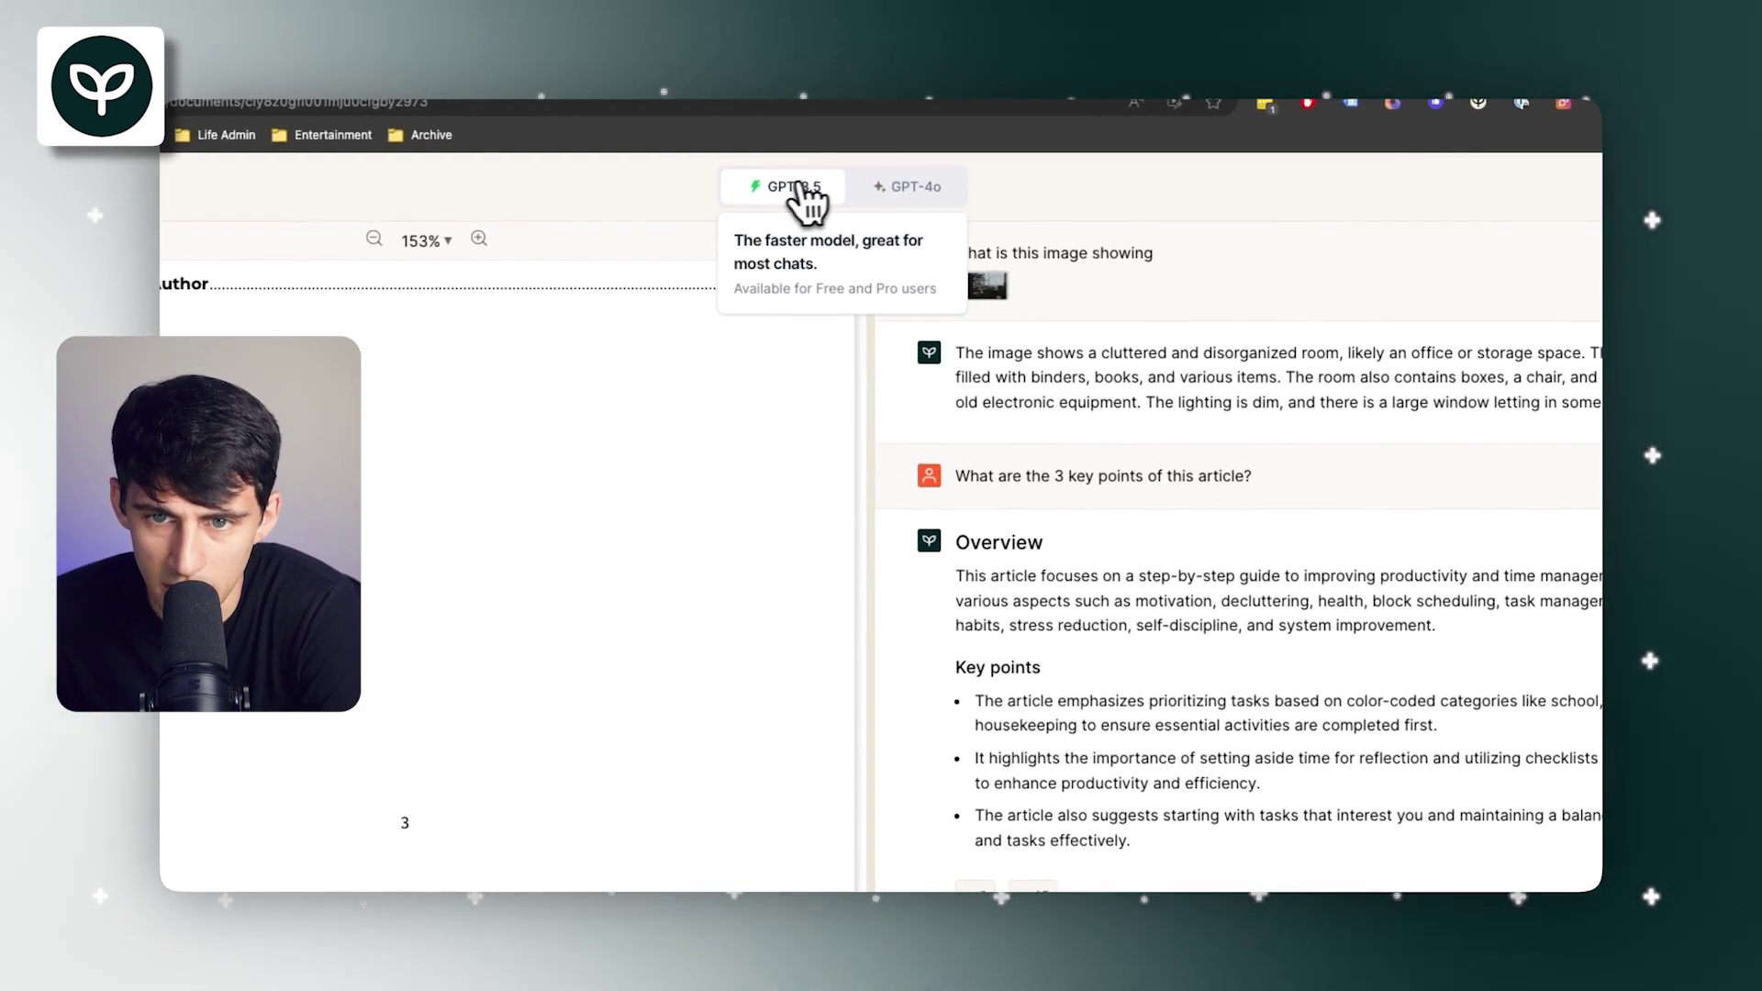
{"action": "left_click", "coordinate": [909, 195]}
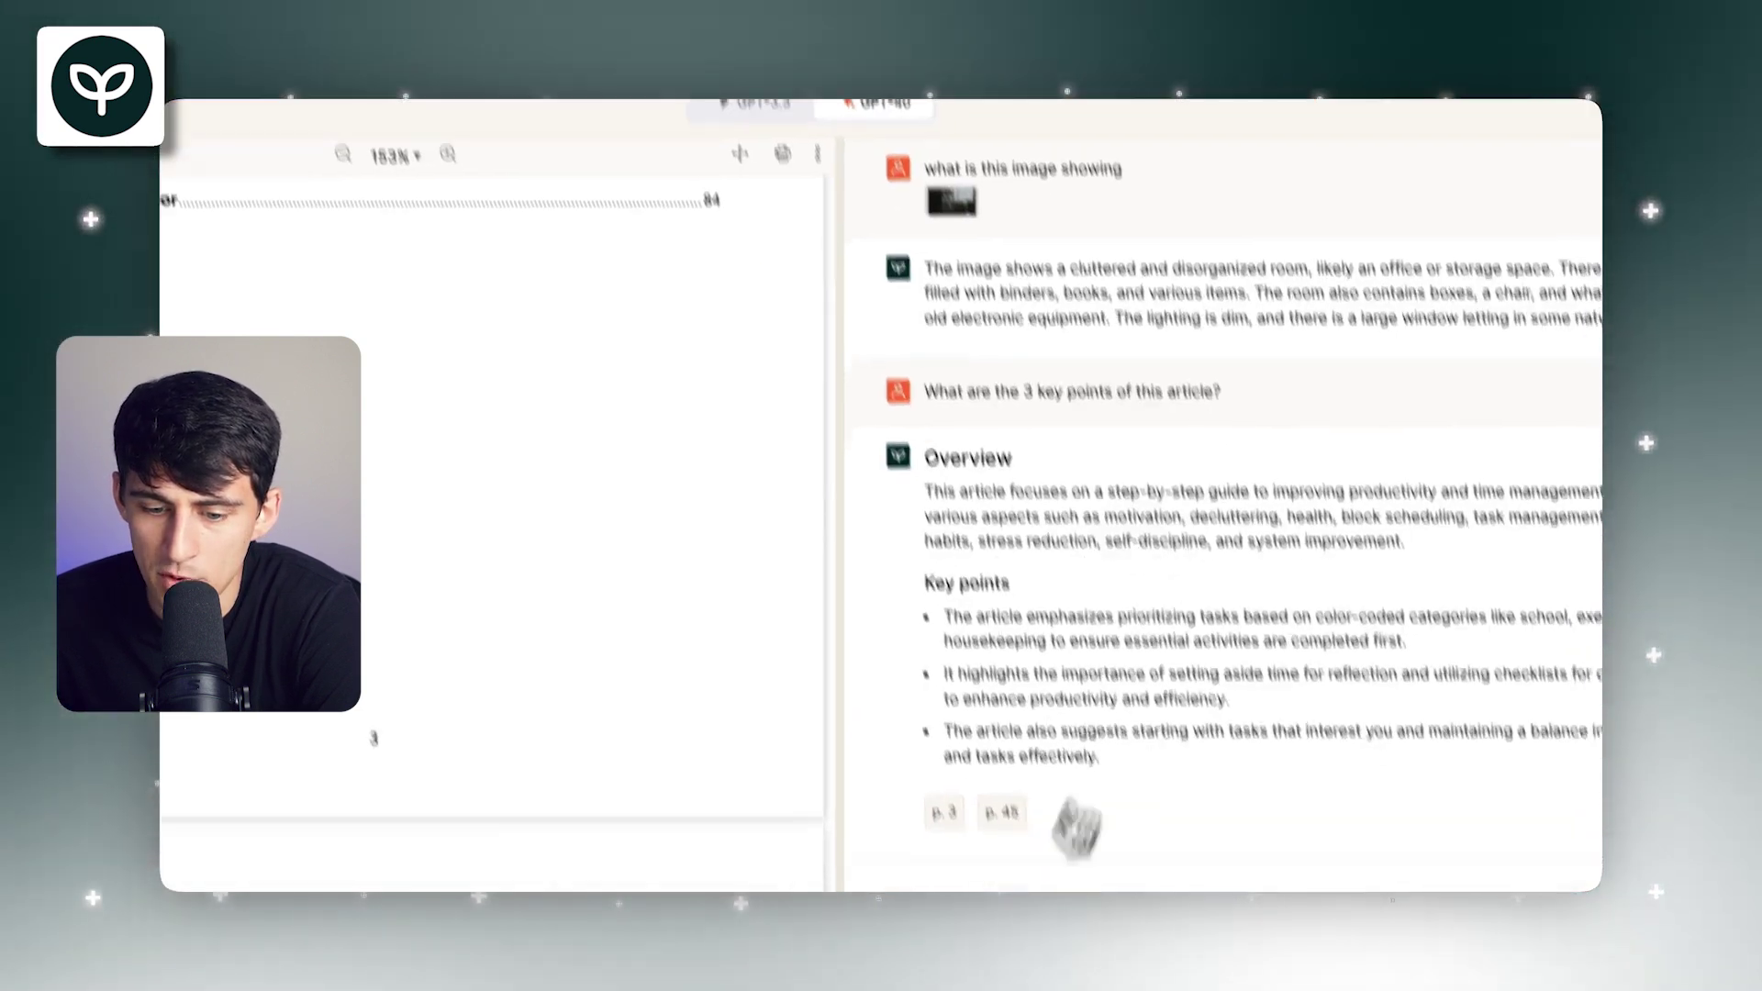
{"action": "left_click", "coordinate": [904, 866]}
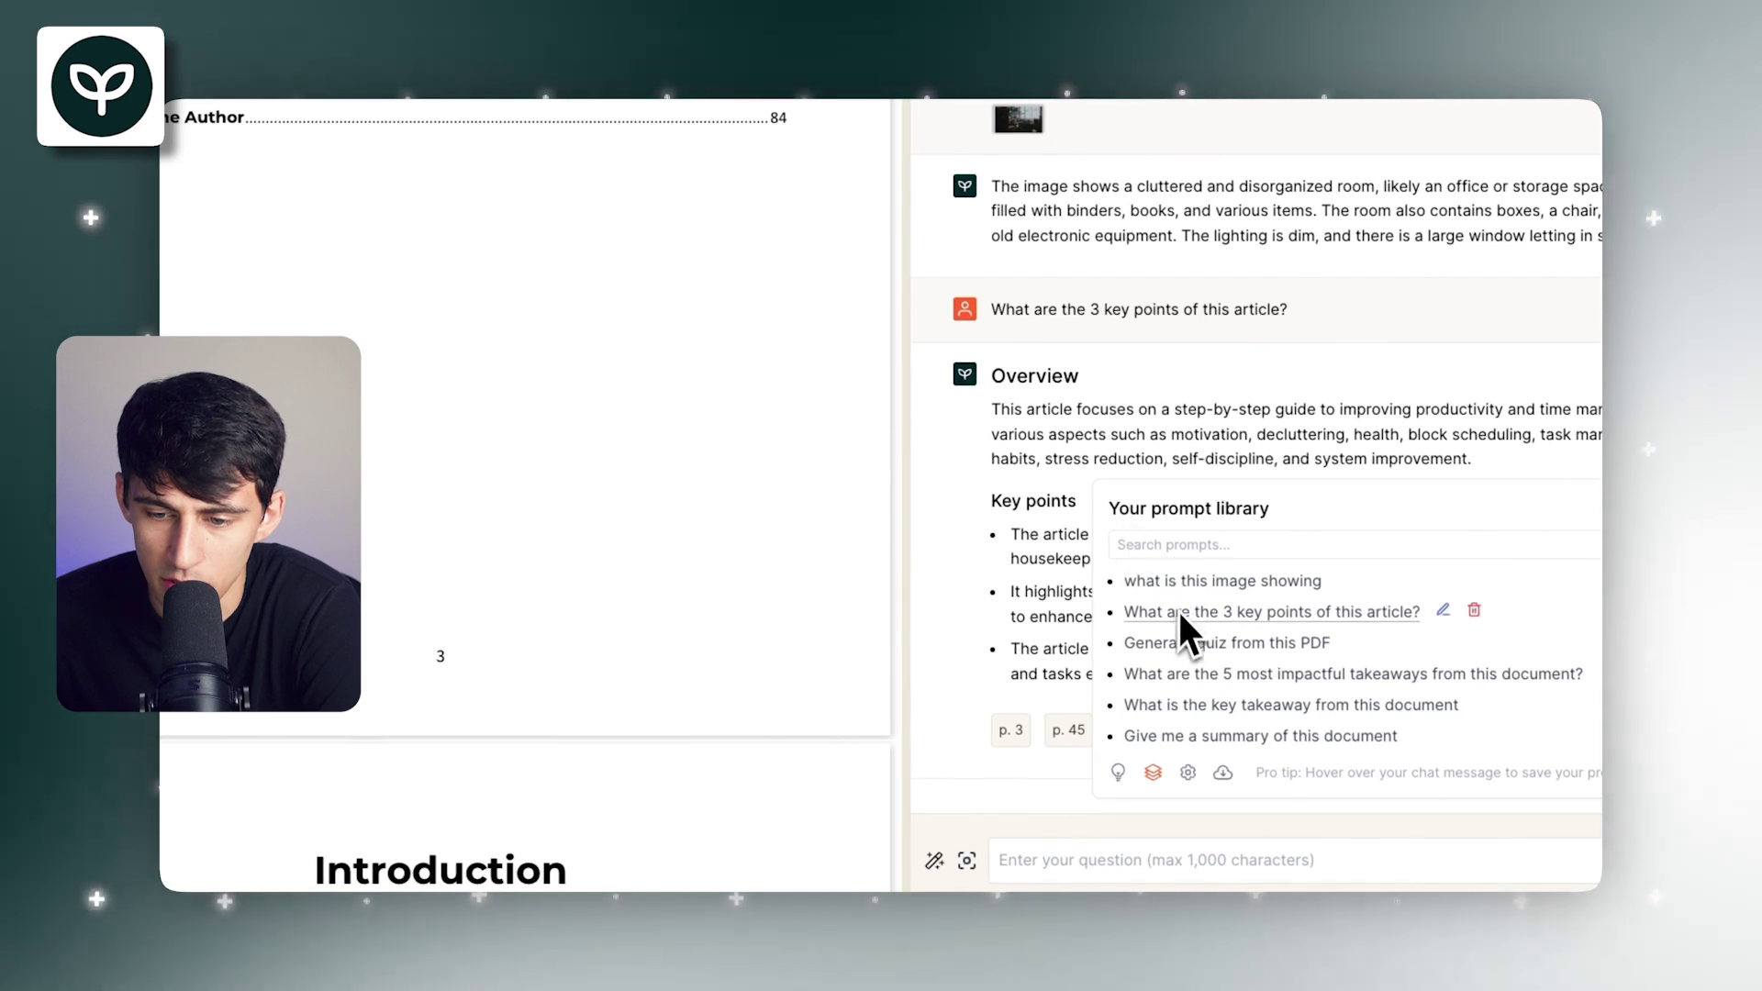
{"action": "left_click", "coordinate": [1189, 651]}
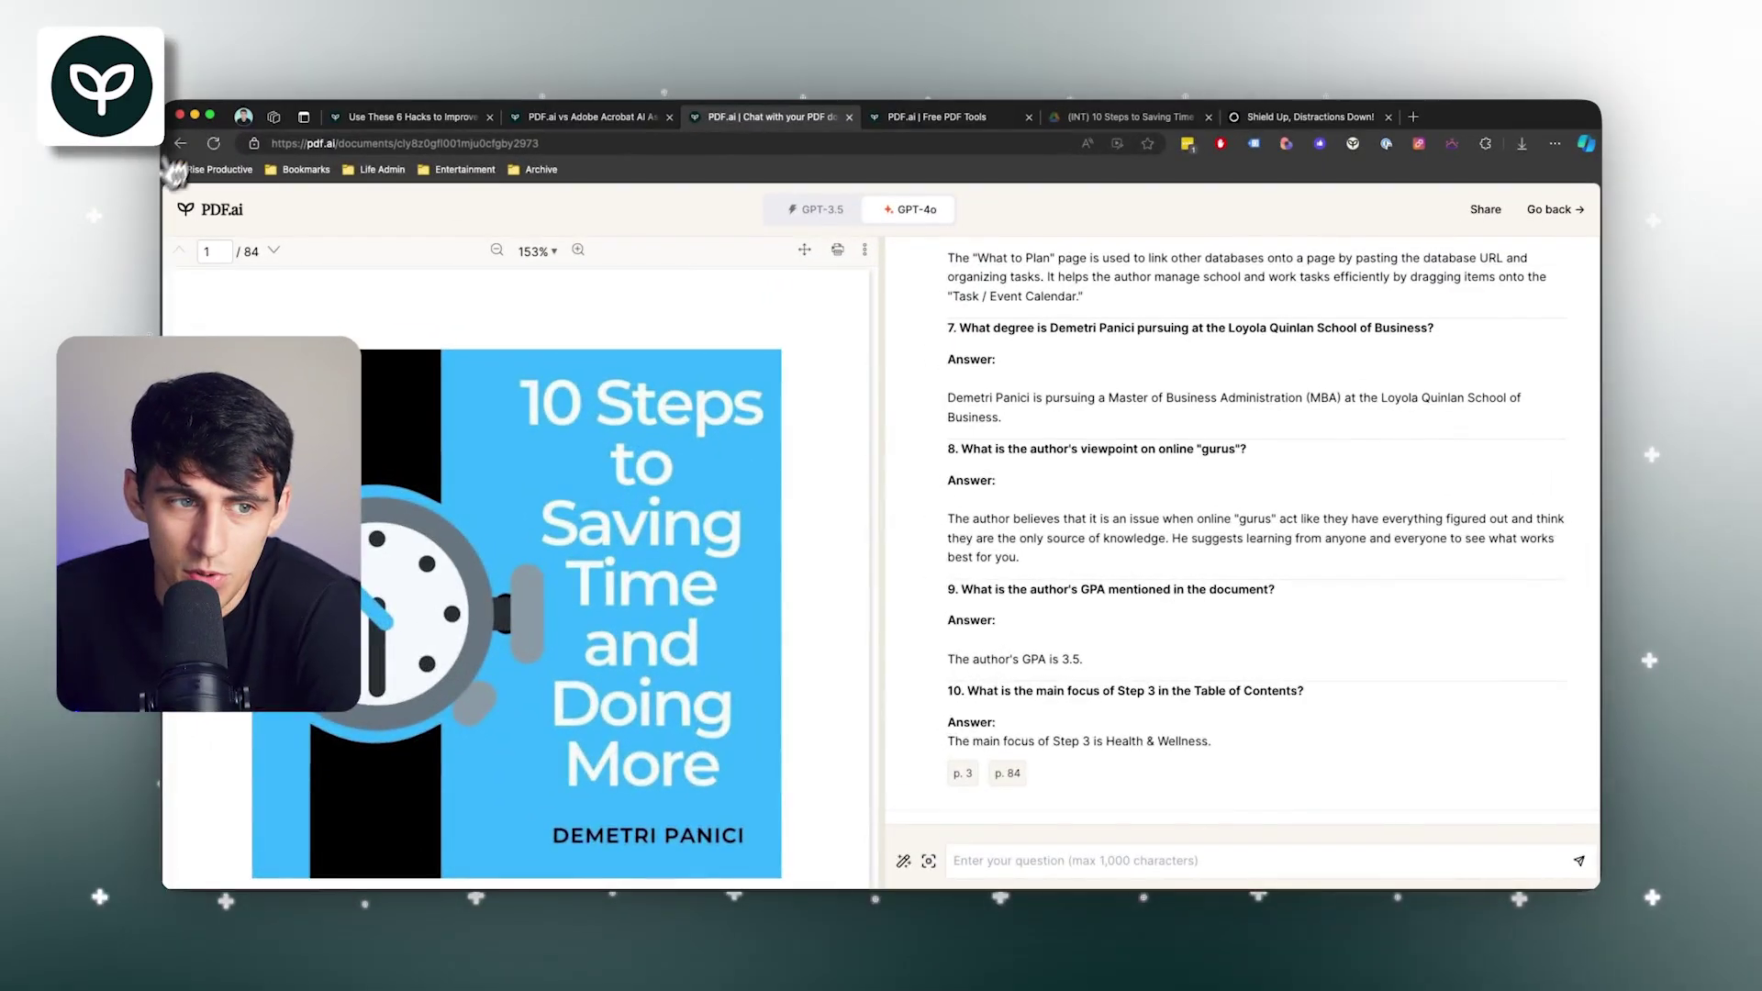
Go back from the e-book chat to the Documents list
{"action": "left_click", "coordinate": [220, 209]}
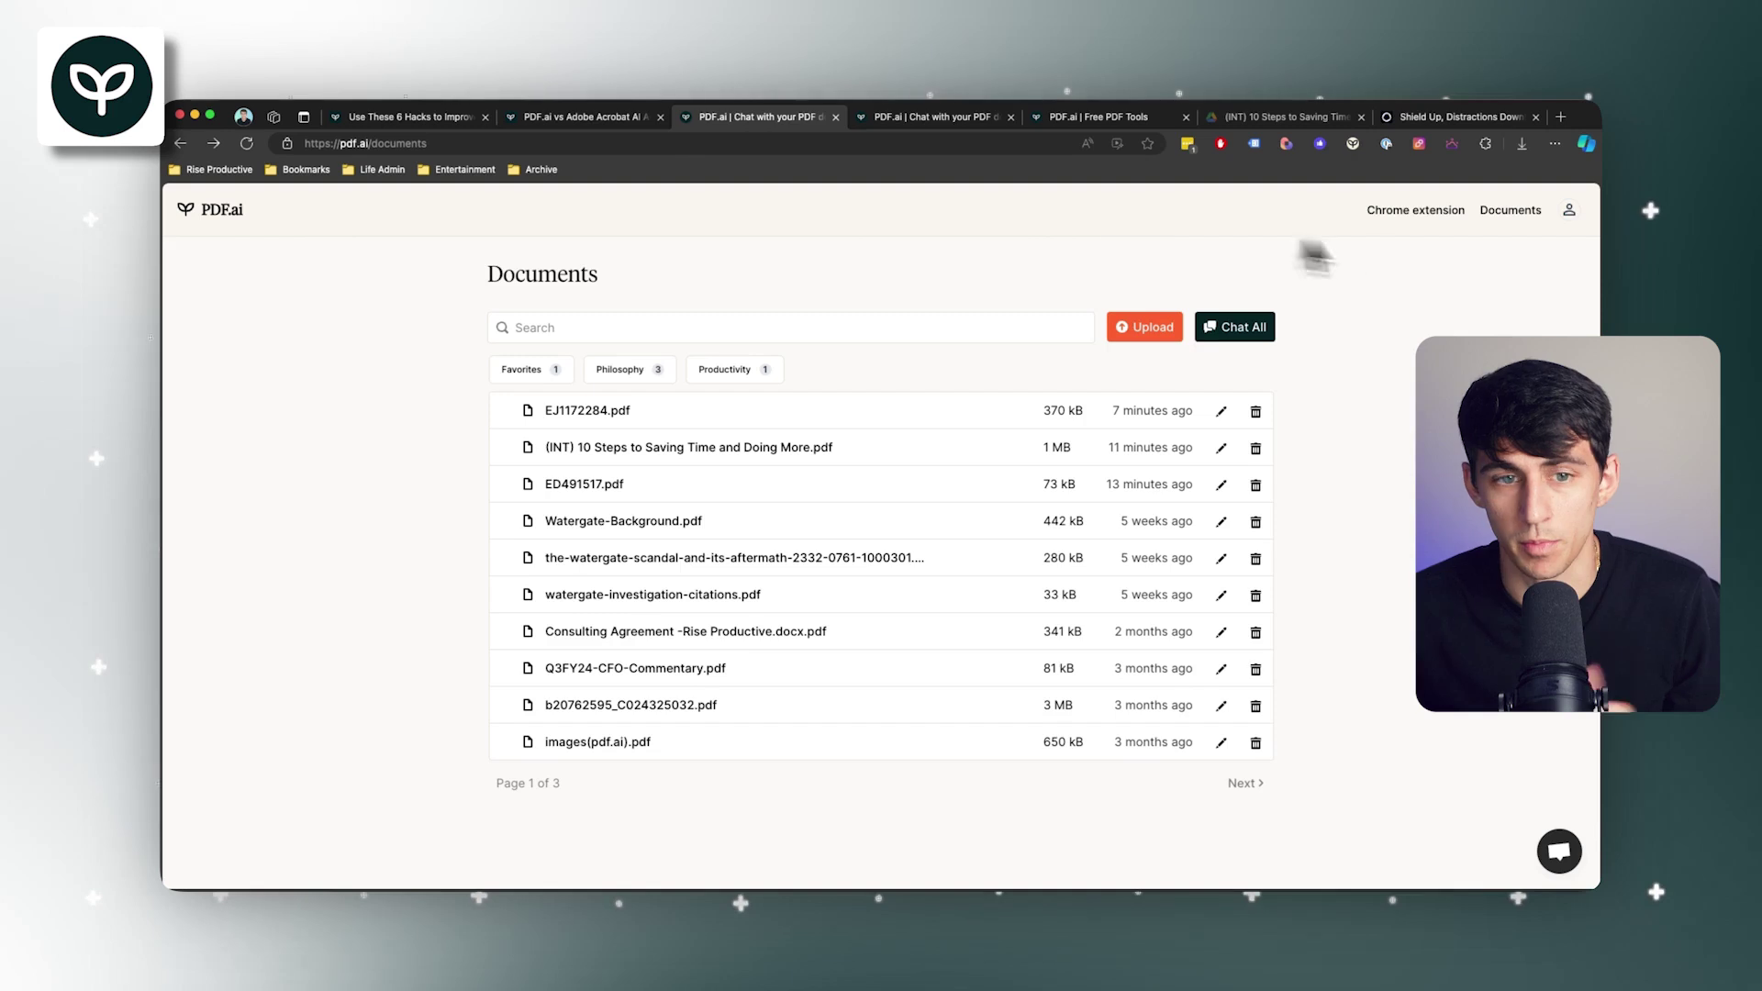
Open the Pricing page and review the plan table, highlighting the Hobby plan and Pro's $10 price
{"action": "left_click", "coordinate": [197, 210]}
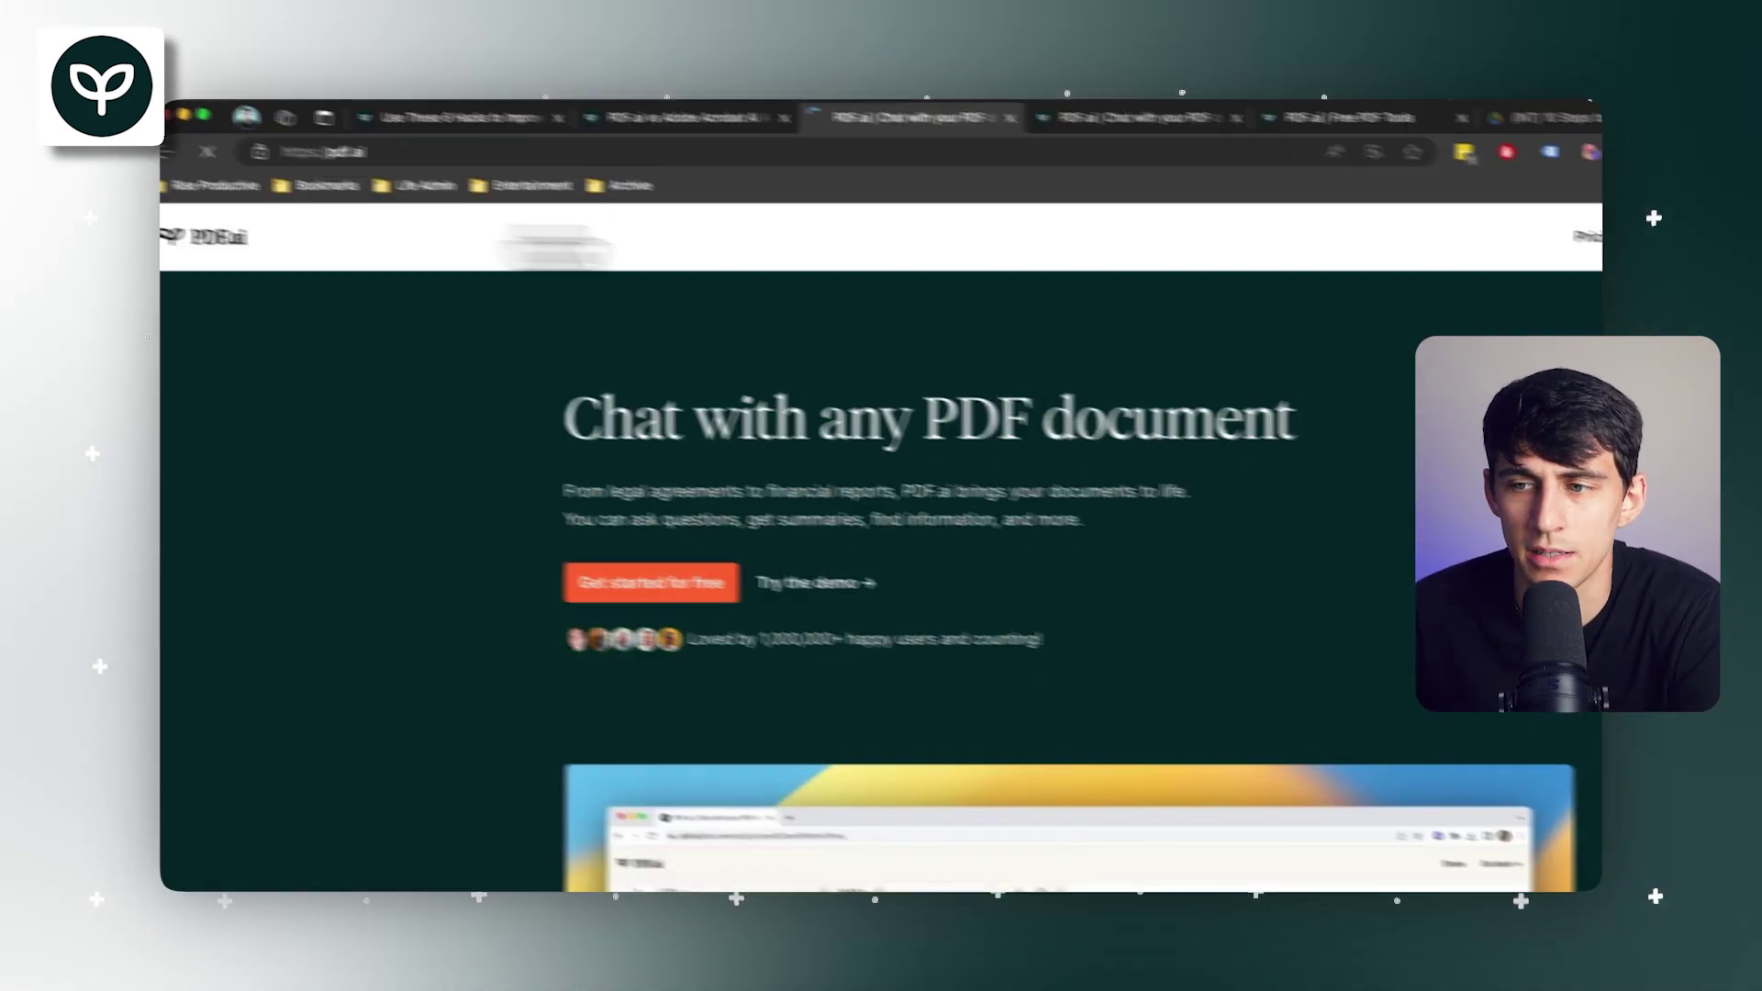
{"action": "left_click", "coordinate": [1292, 209]}
{"action": "scroll", "coordinate": [826, 295], "scroll_direction": "down", "scroll_amount": 1}
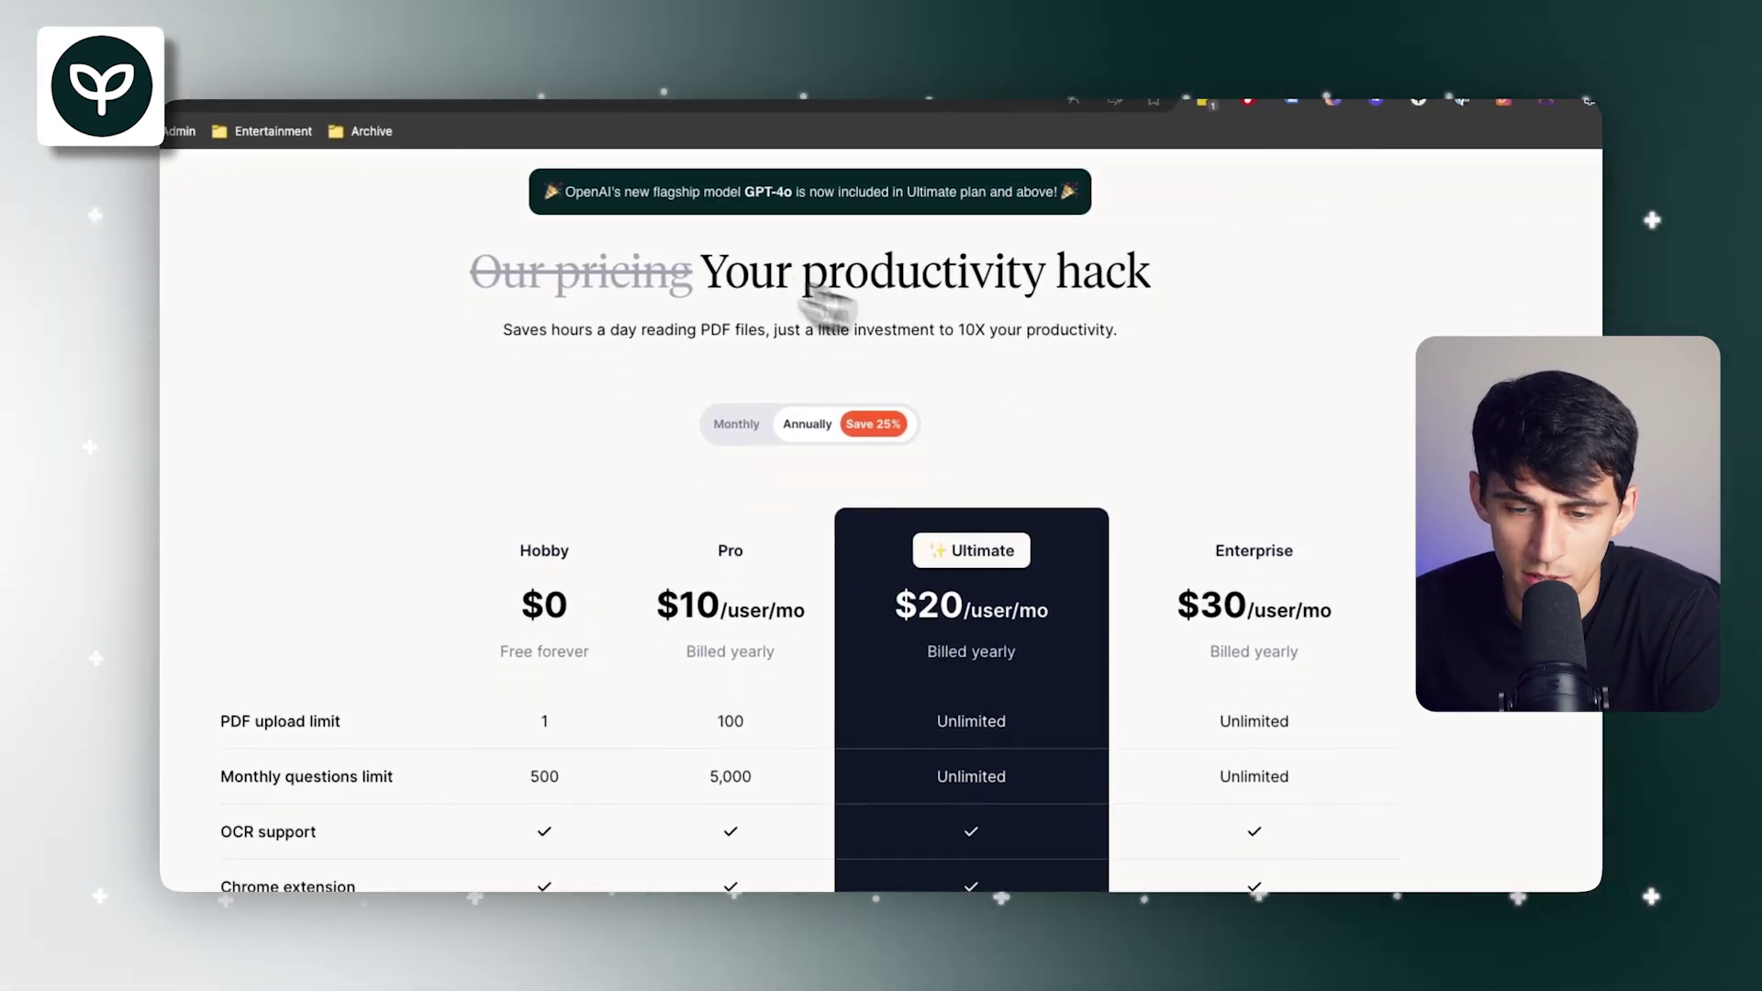
{"action": "left_click_drag", "start_coordinate": [919, 605], "coordinate": [1061, 615]}
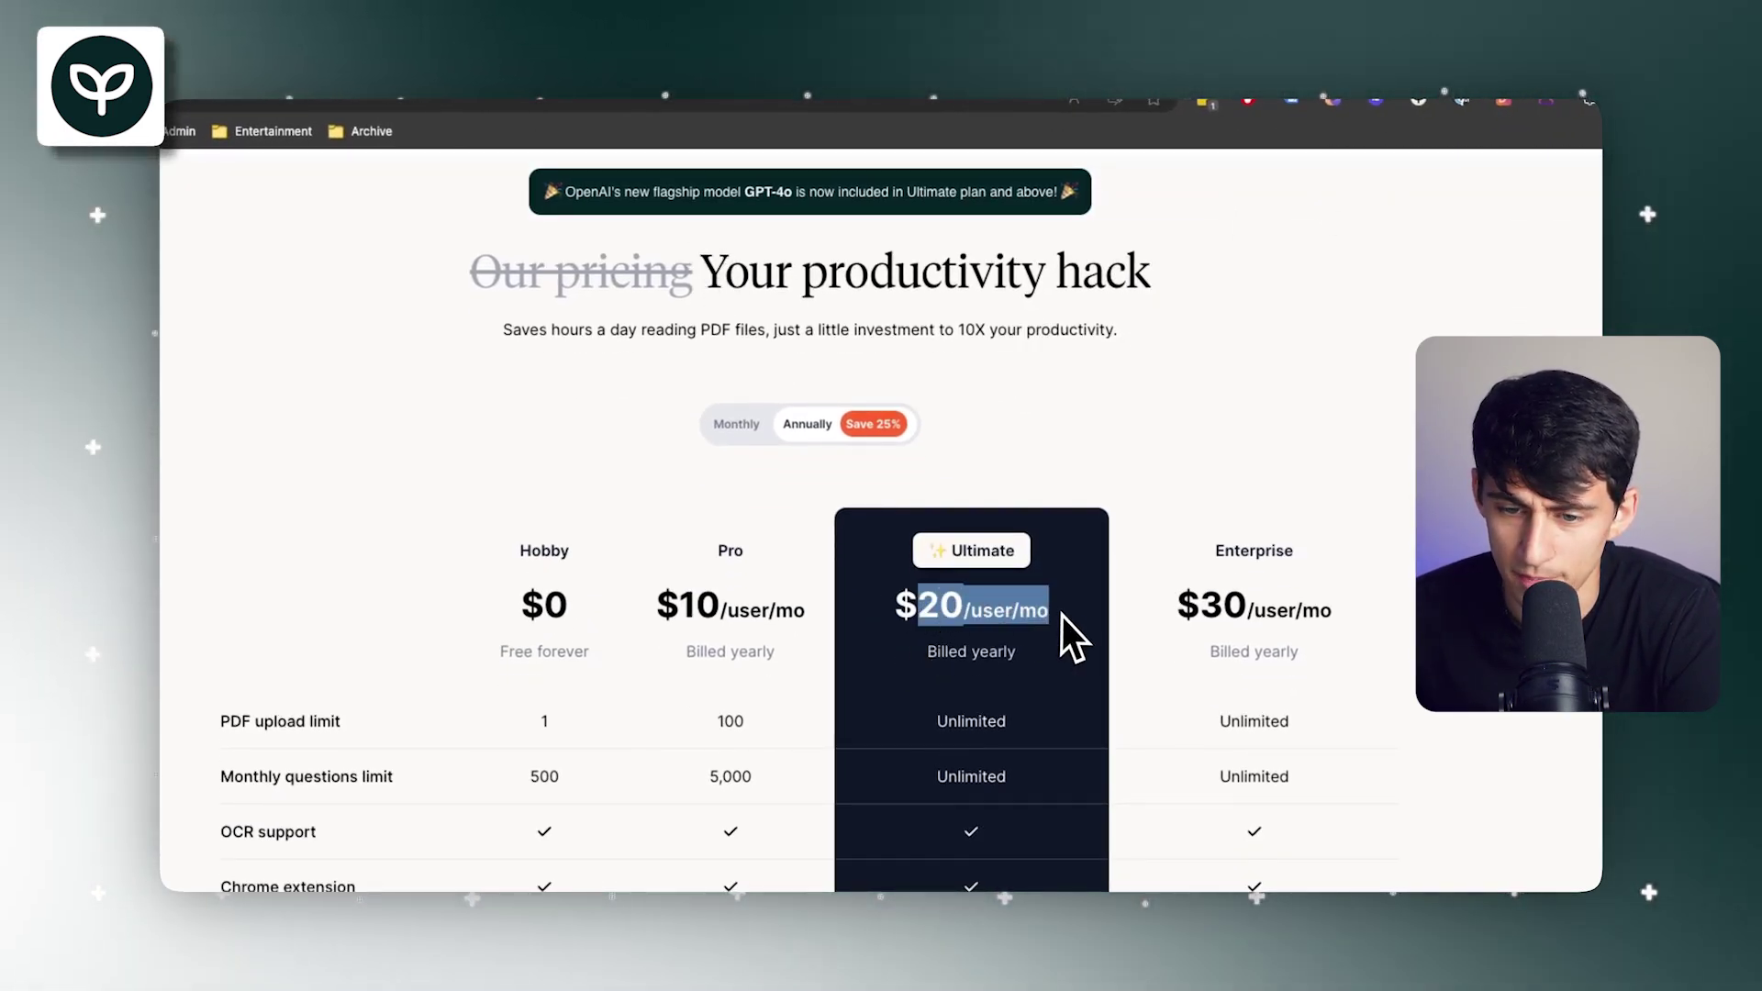
{"action": "scroll", "coordinate": [921, 592], "scroll_direction": "down", "scroll_amount": 3}
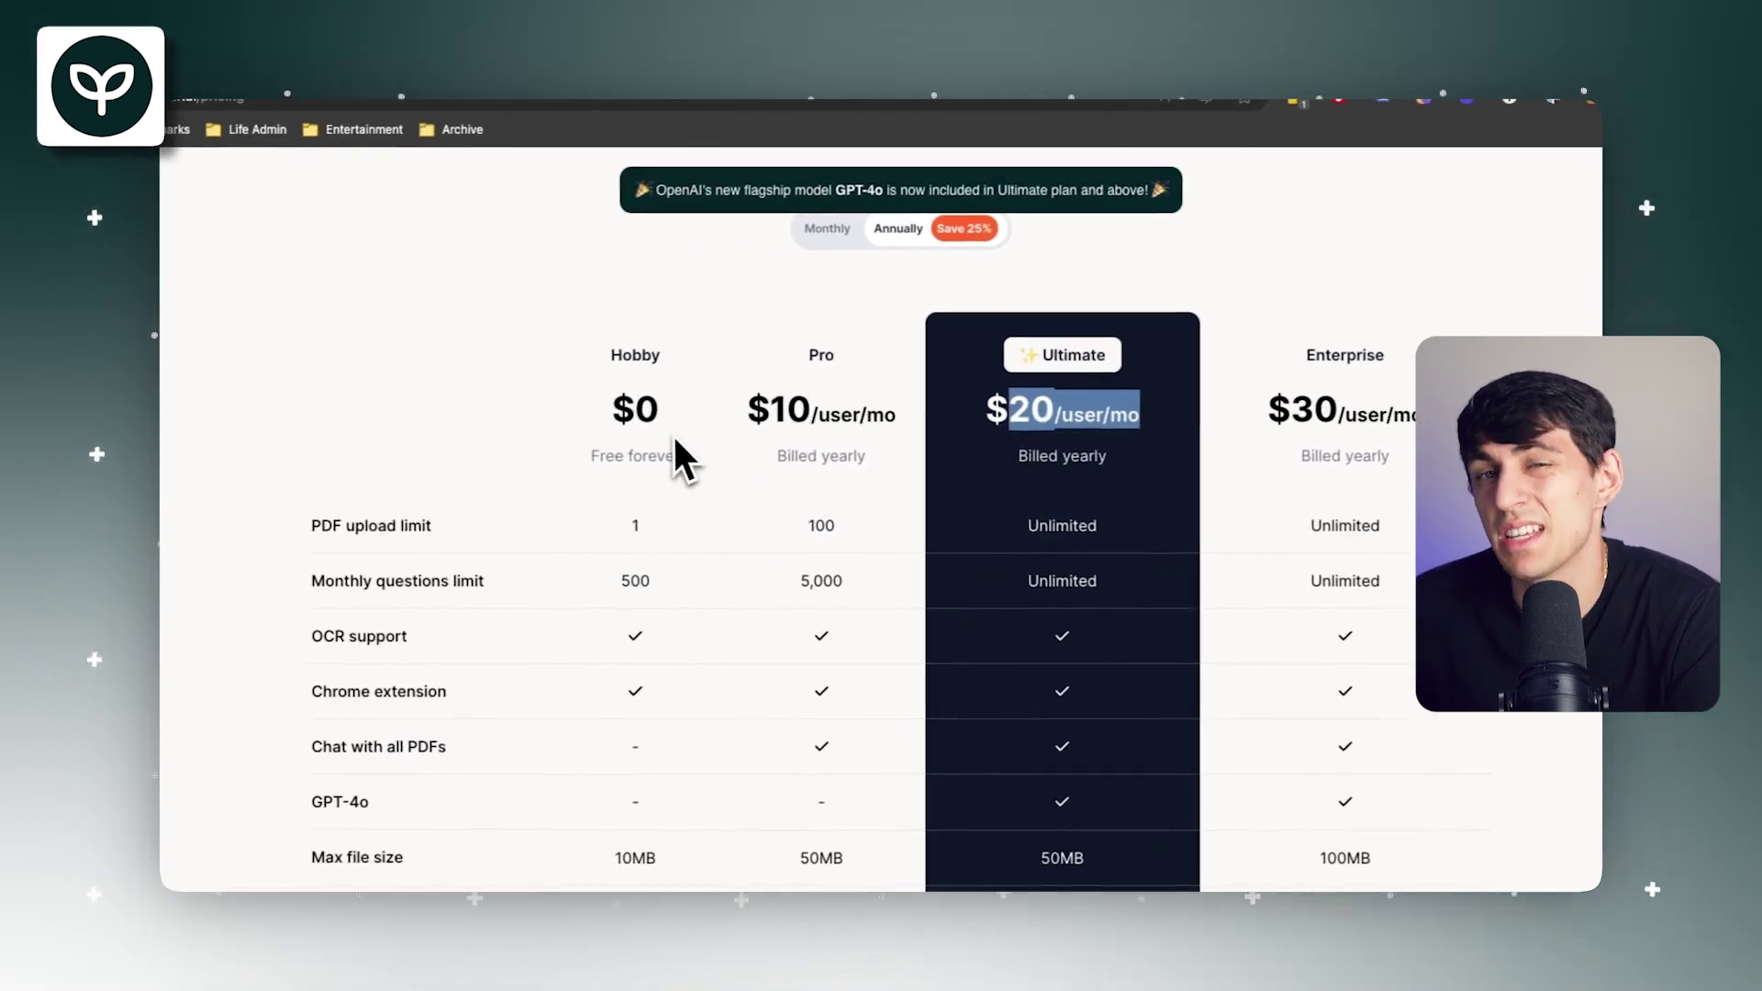
{"action": "left_click_drag", "start_coordinate": [623, 354], "coordinate": [663, 355]}
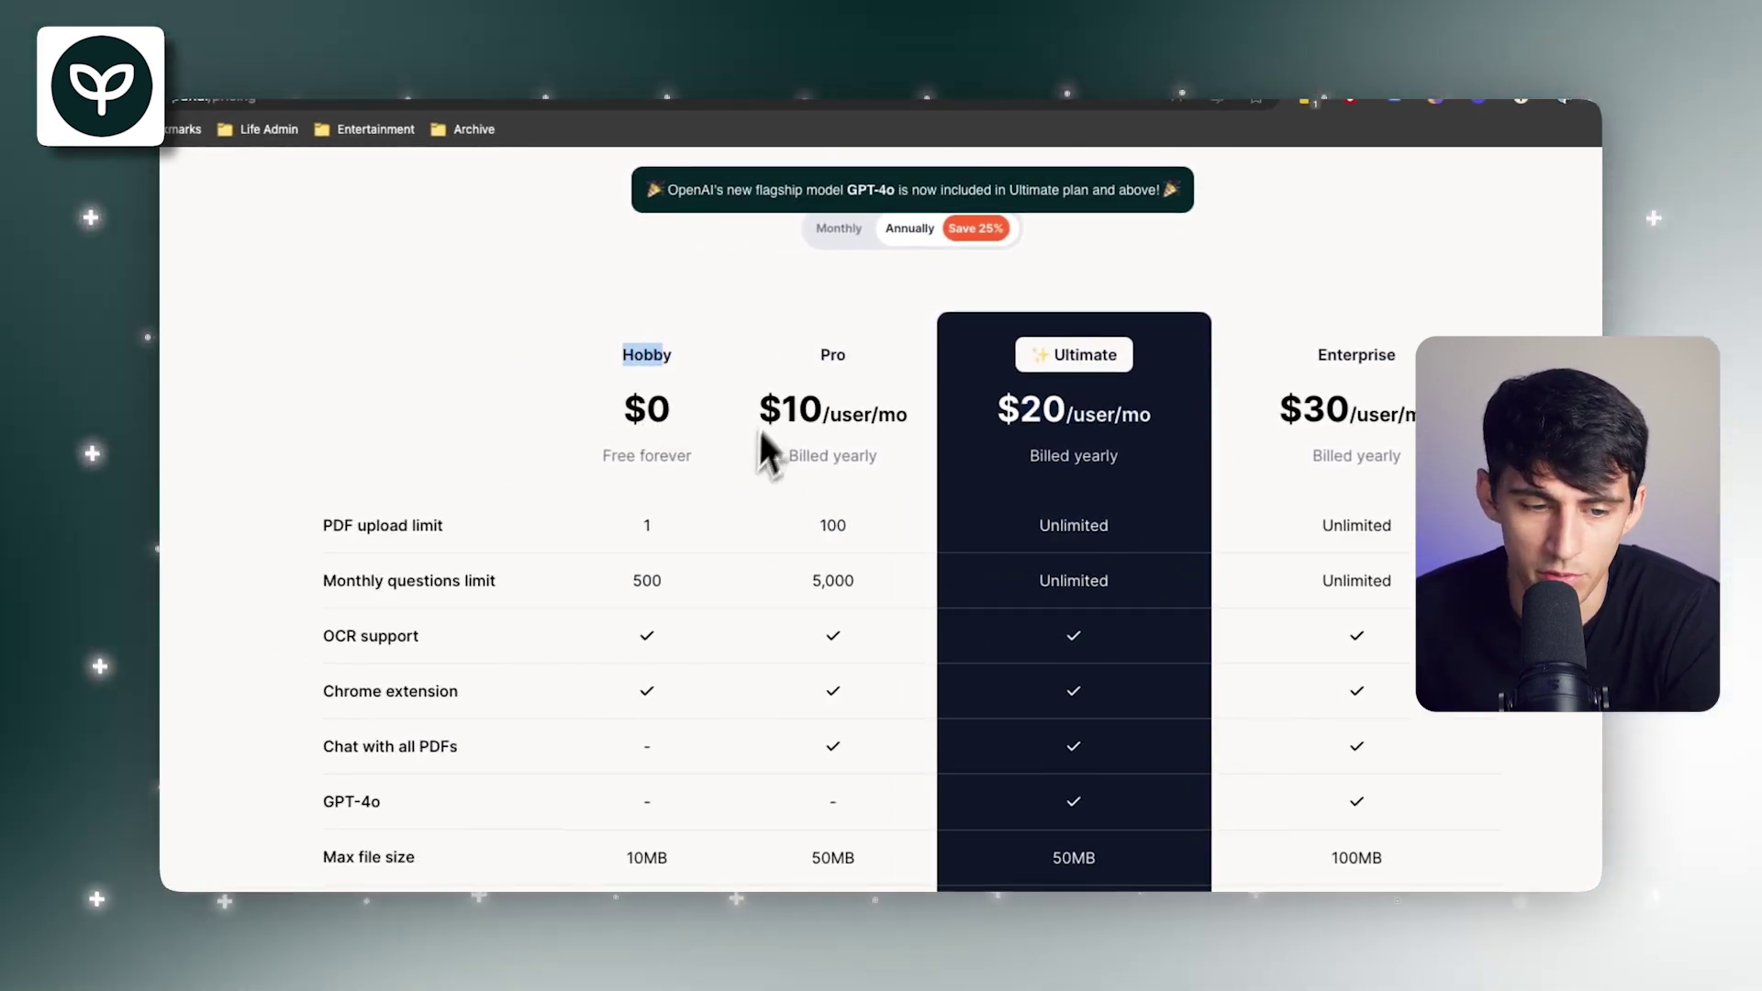
{"action": "scroll", "coordinate": [760, 452], "scroll_direction": "down", "scroll_amount": 1}
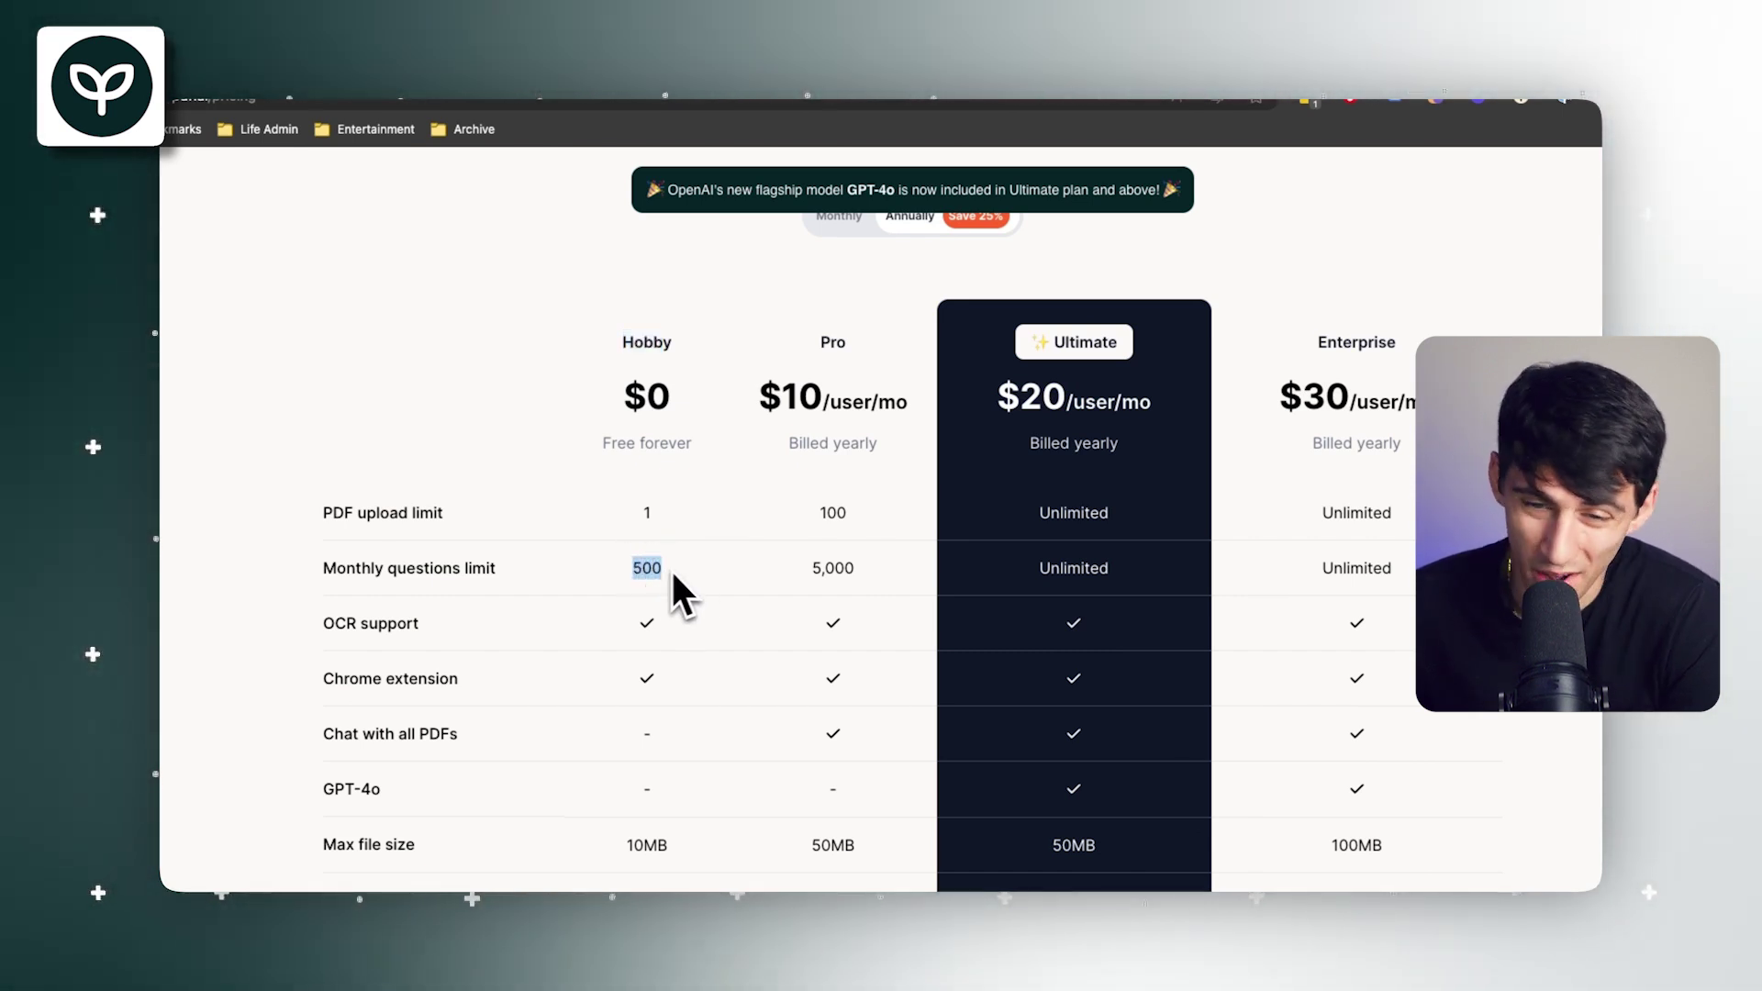
{"action": "left_click_drag", "start_coordinate": [754, 394], "coordinate": [791, 393]}
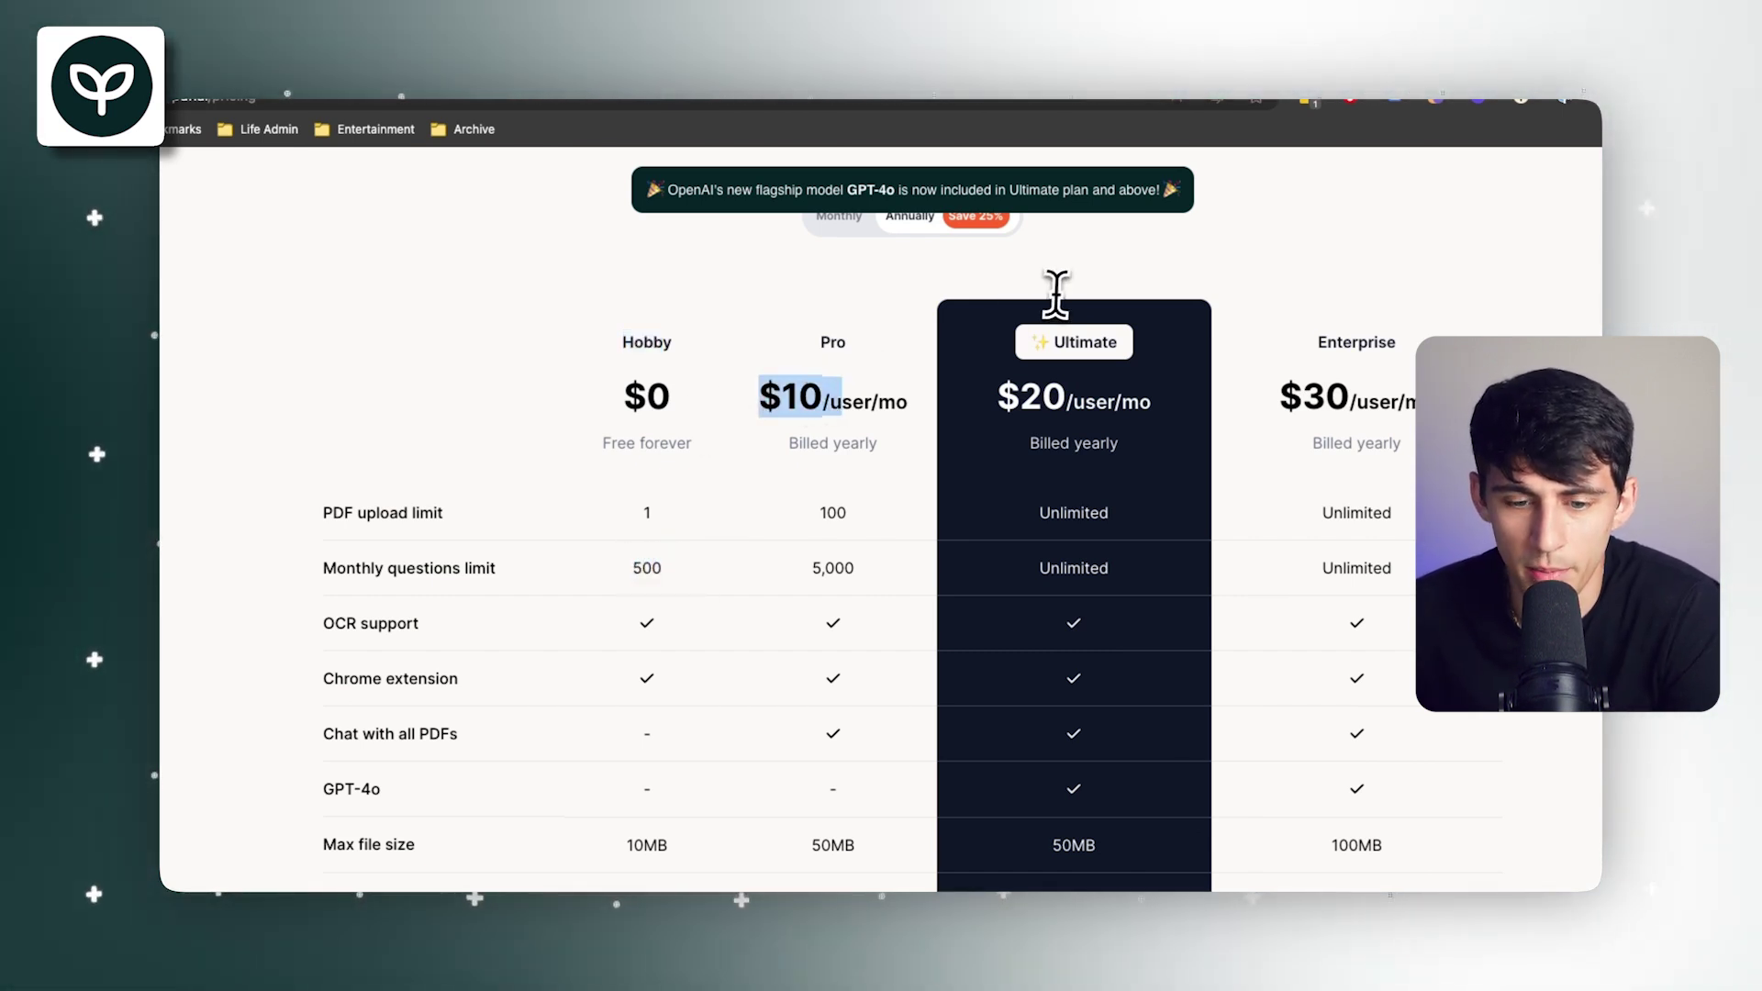
{"action": "scroll", "coordinate": [821, 408], "scroll_direction": "down", "scroll_amount": 4}
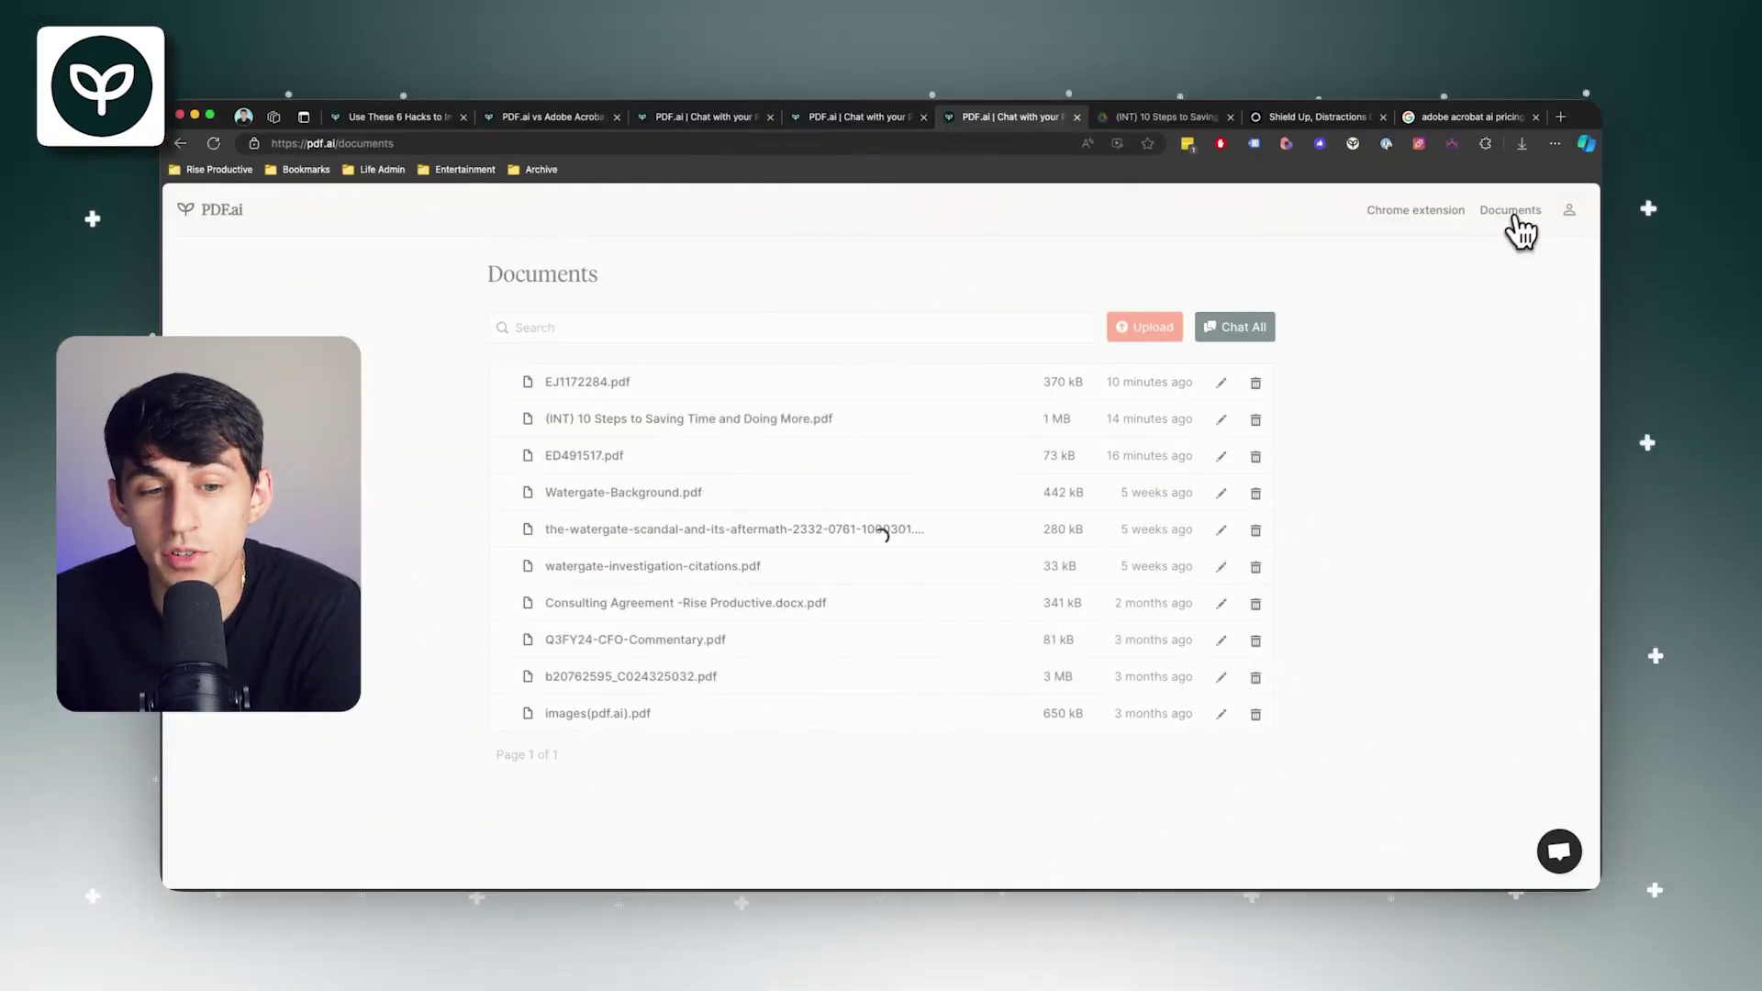
Reopen the 10 Steps to Saving Time e-book chat and preview the image attached to the question
{"action": "left_click", "coordinate": [1510, 210]}
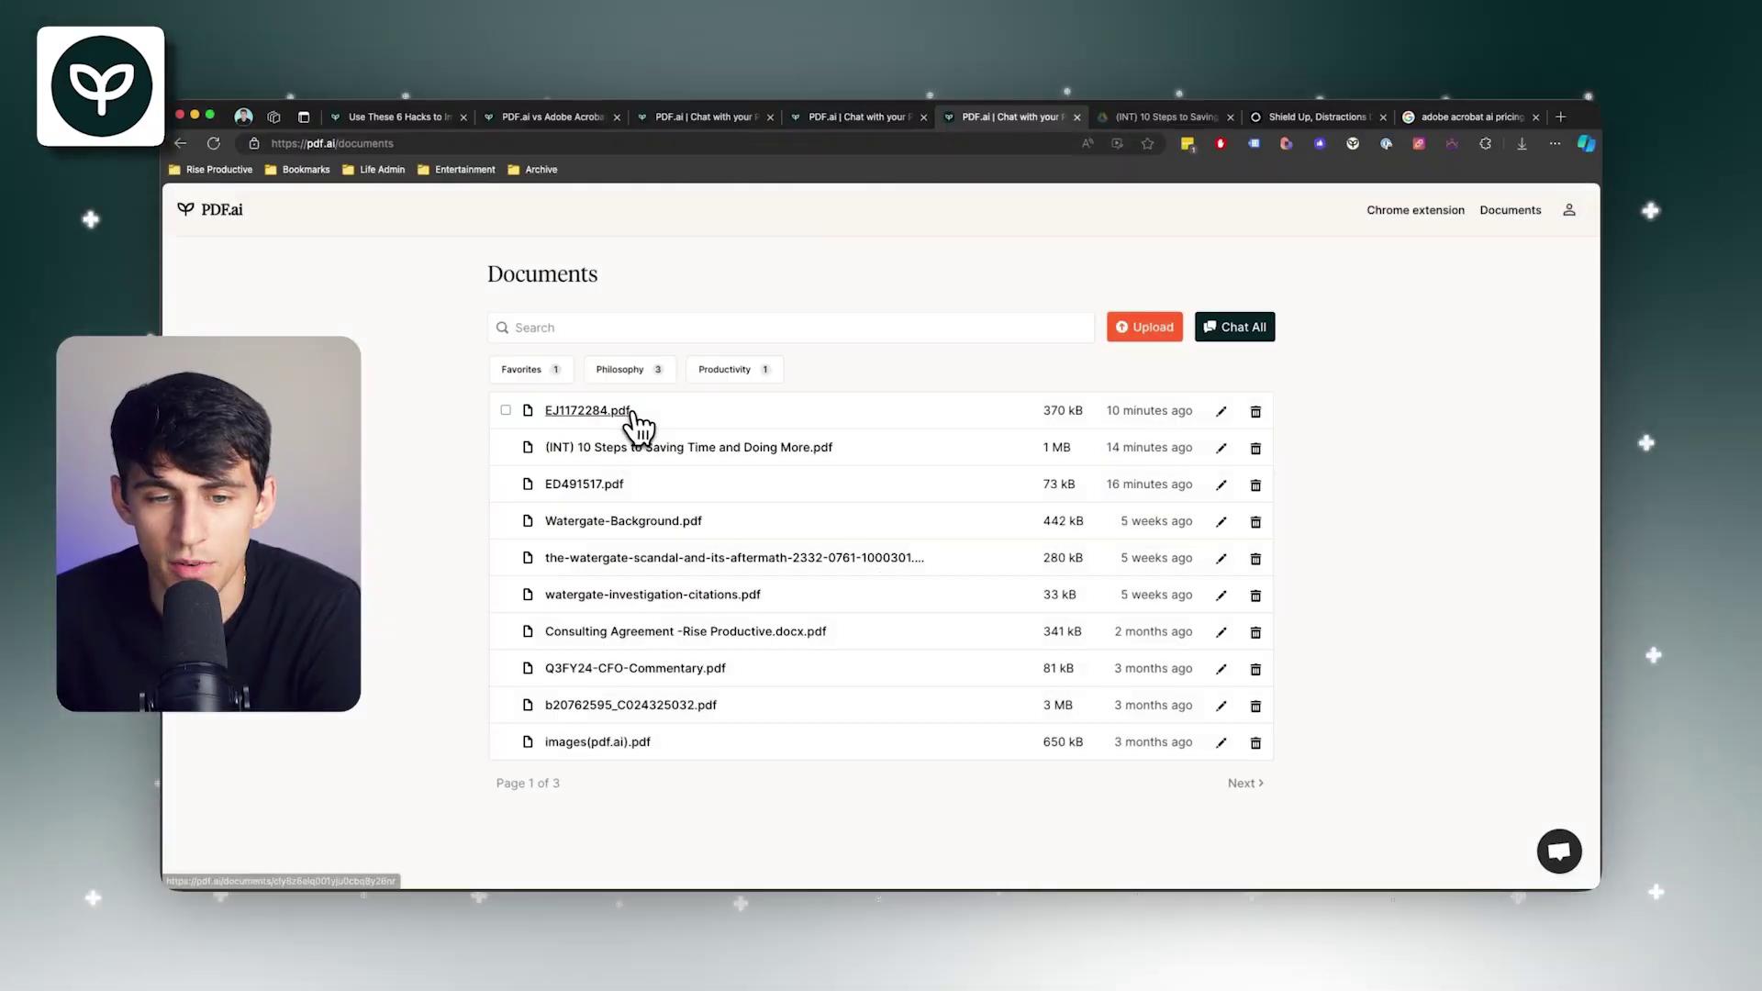
{"action": "left_click", "coordinate": [657, 451]}
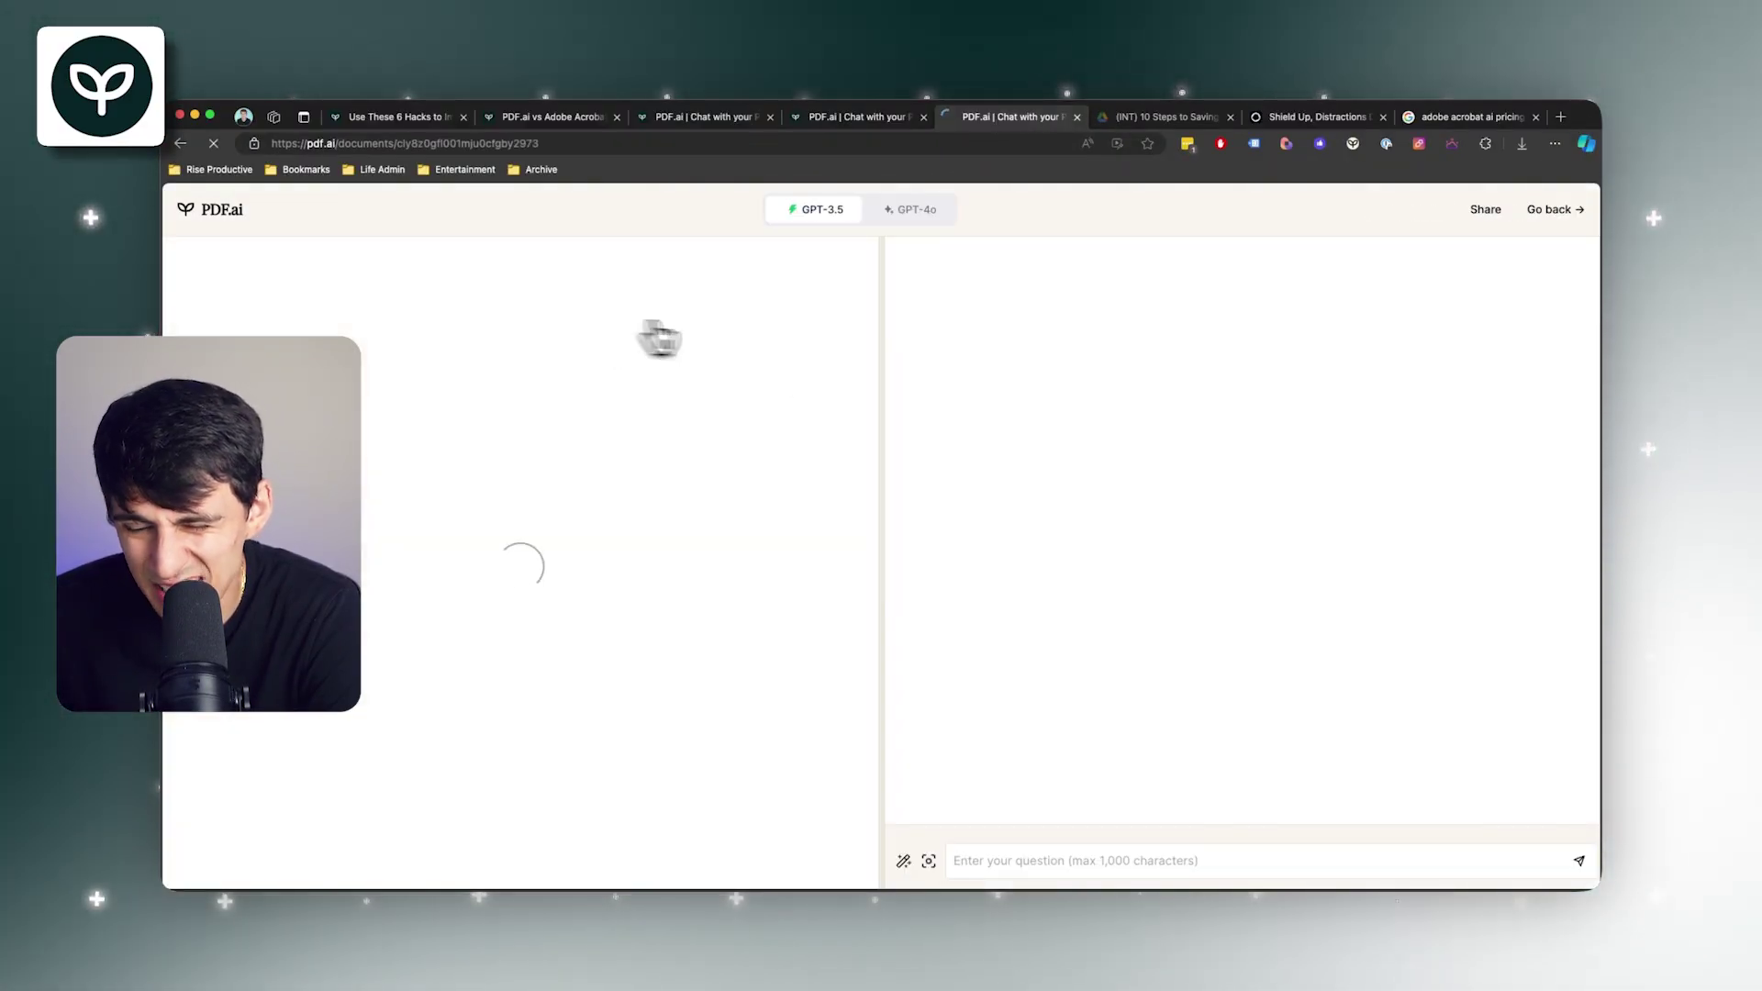
{"action": "scroll", "coordinate": [590, 510], "scroll_direction": "down", "scroll_amount": 10}
{"action": "scroll", "coordinate": [1083, 473], "scroll_direction": "up", "scroll_amount": 10}
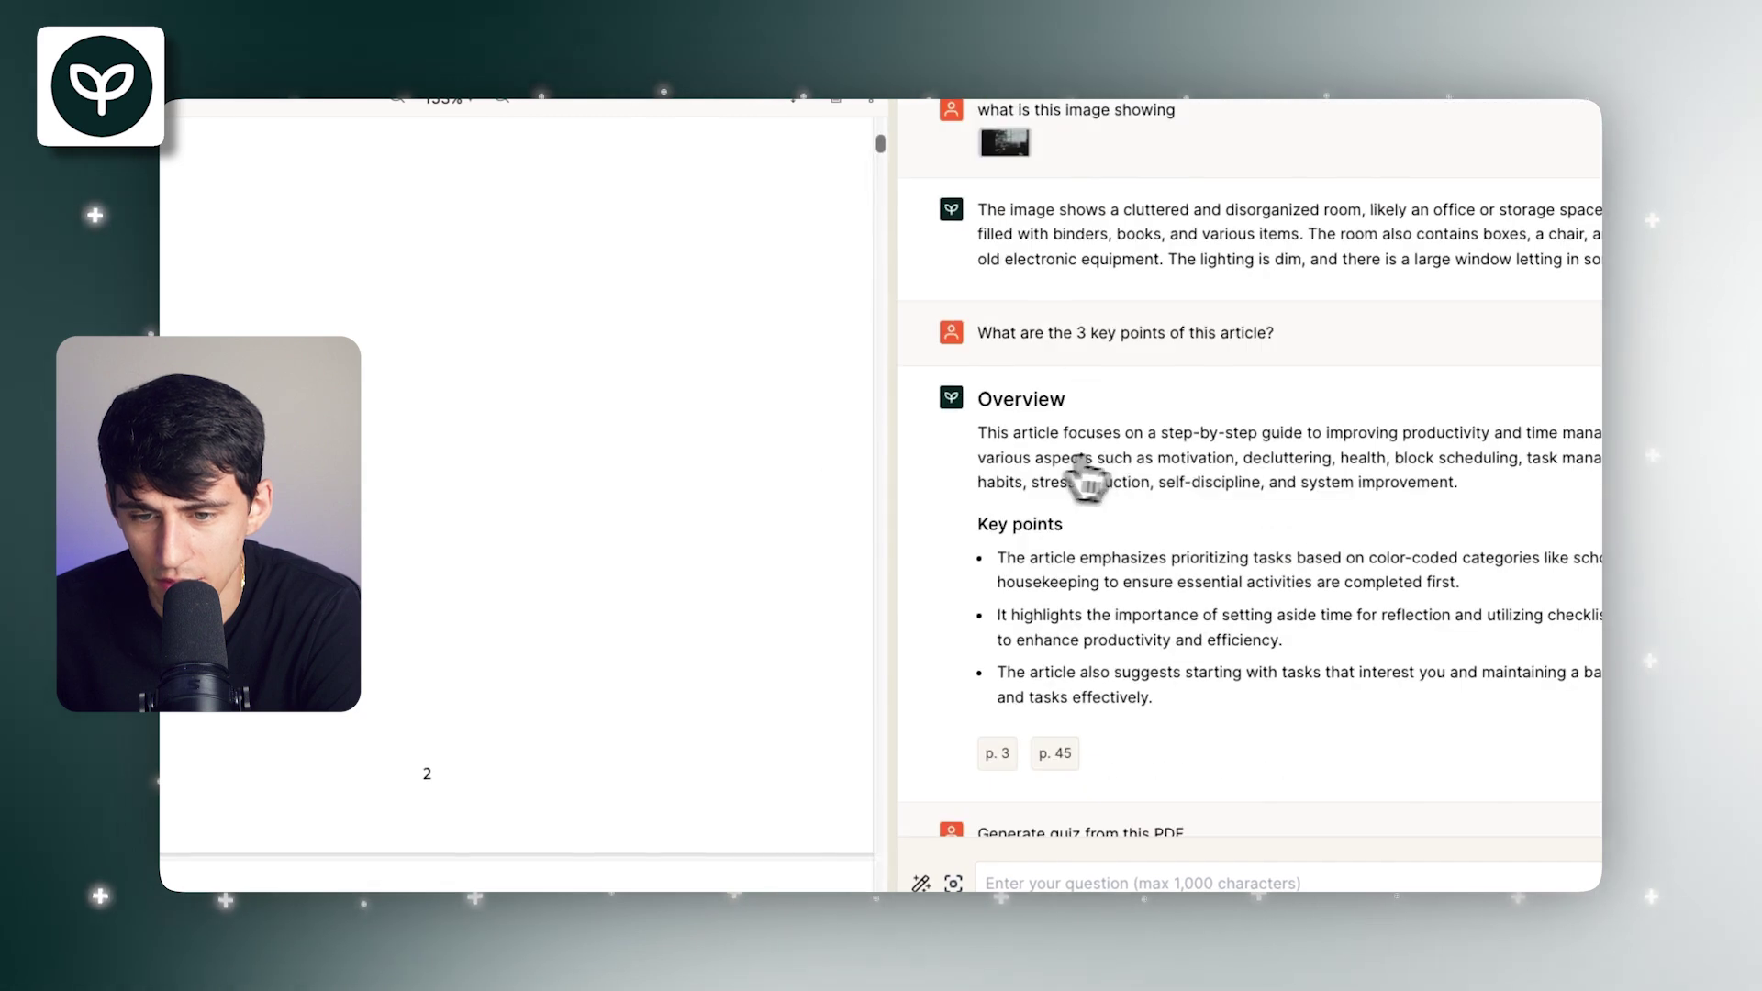
{"action": "left_click", "coordinate": [1009, 148]}
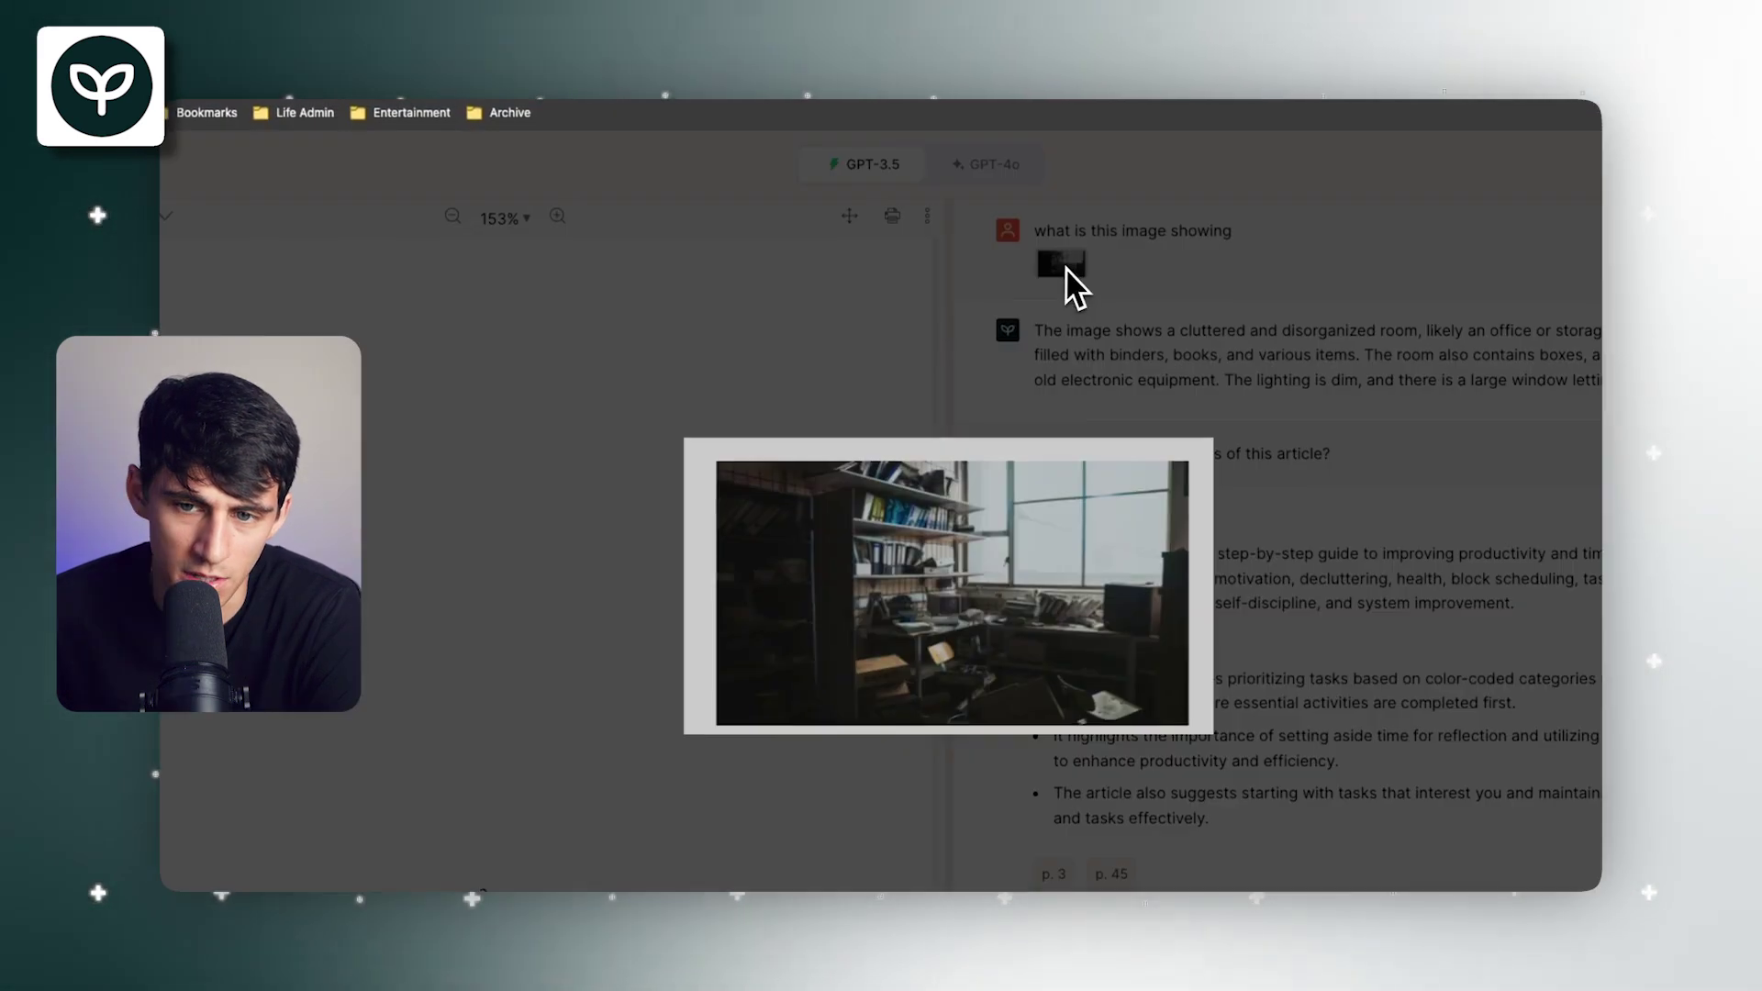
{"action": "left_click", "coordinate": [1082, 418]}
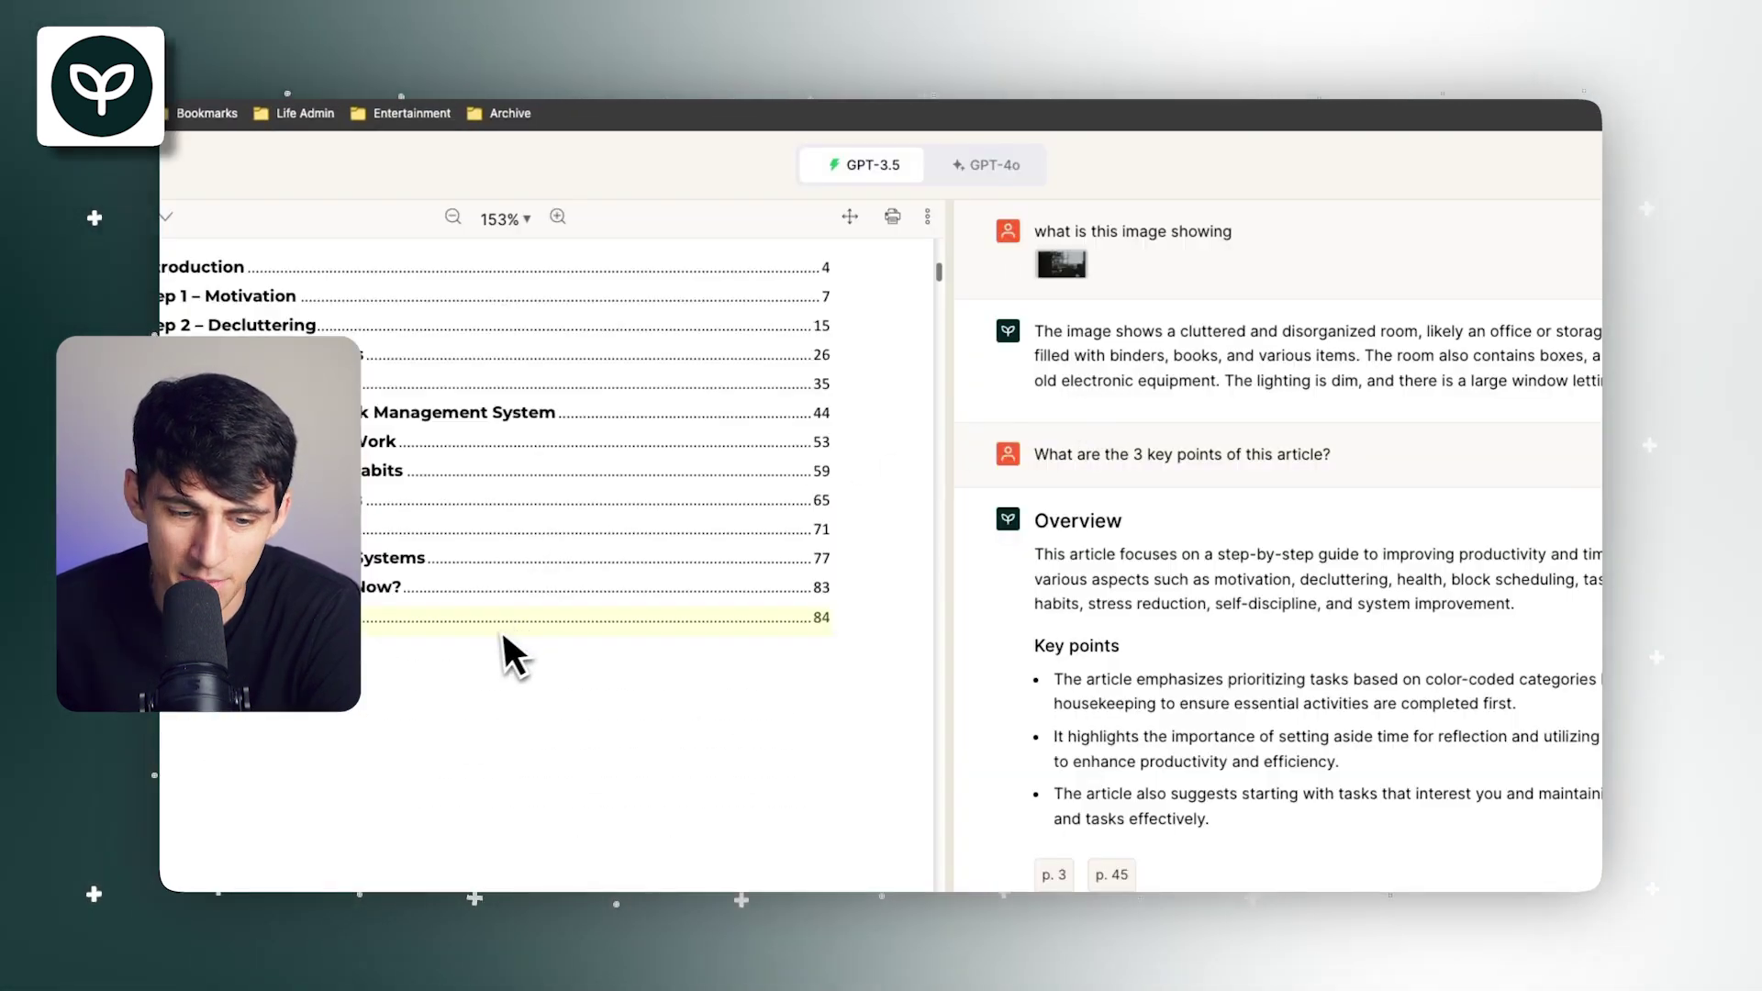
Capture the cluttered-office photo on page 17 and highlight the chat's image description
{"action": "scroll", "coordinate": [504, 638], "scroll_direction": "down", "scroll_amount": 20}
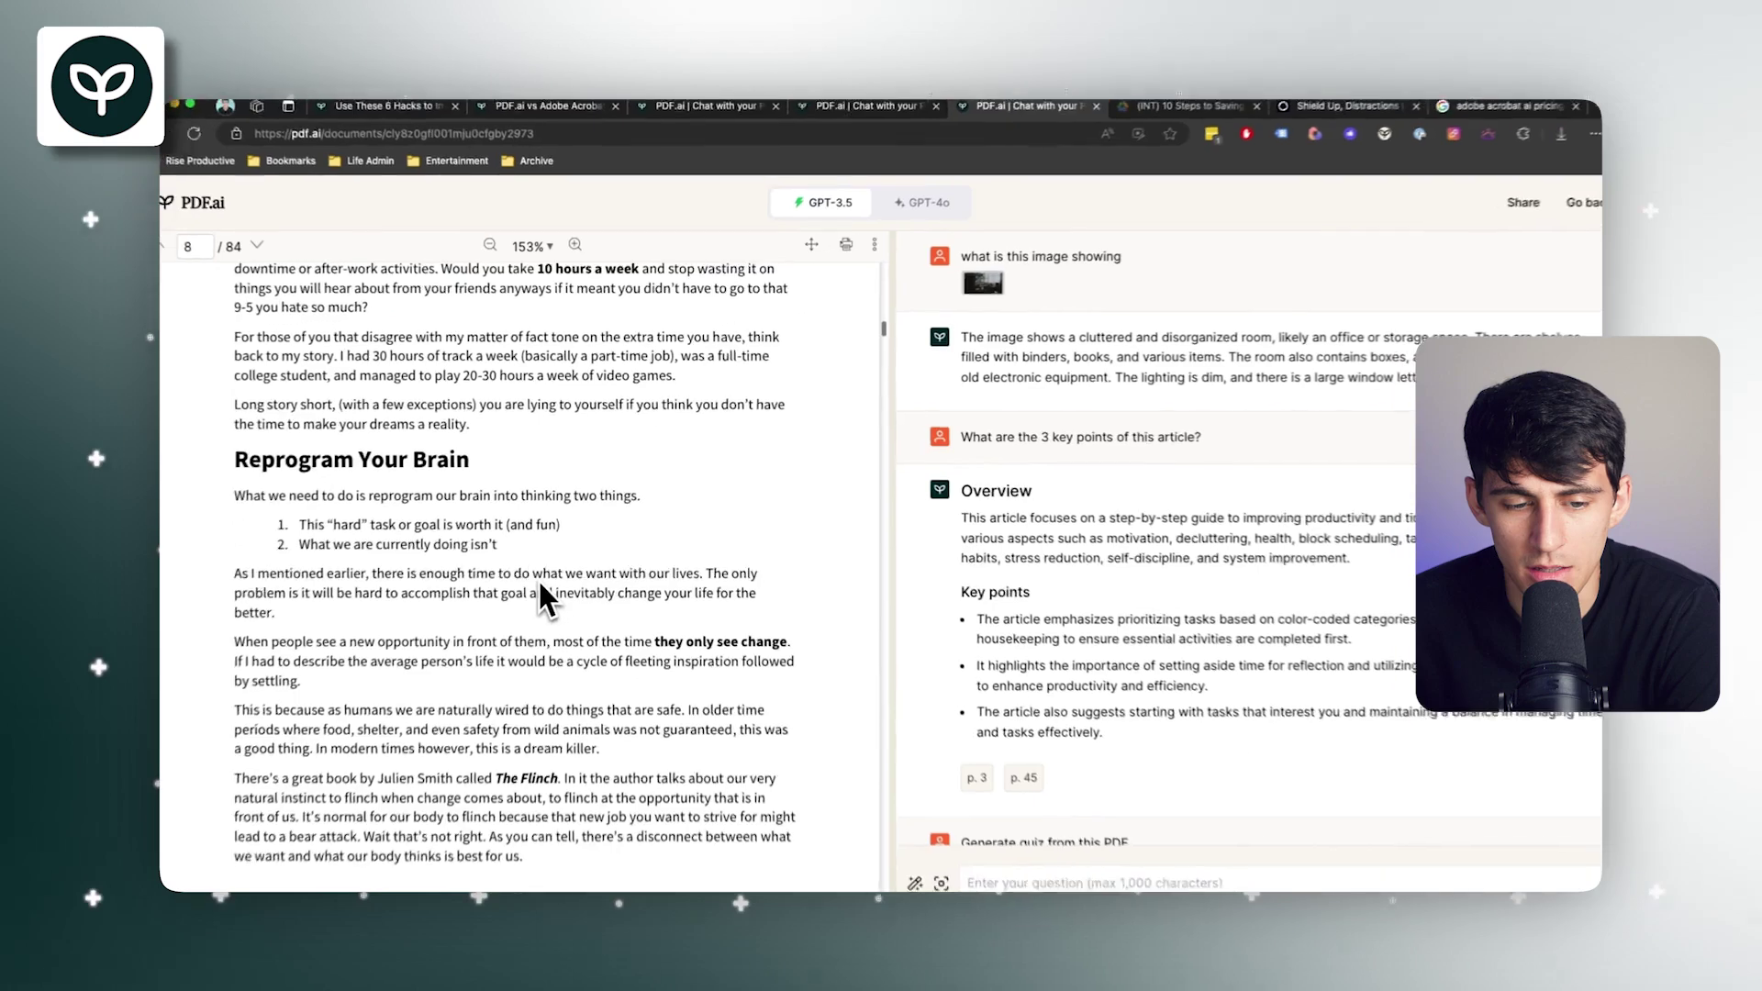
{"action": "scroll", "coordinate": [542, 592], "scroll_direction": "down", "scroll_amount": 15}
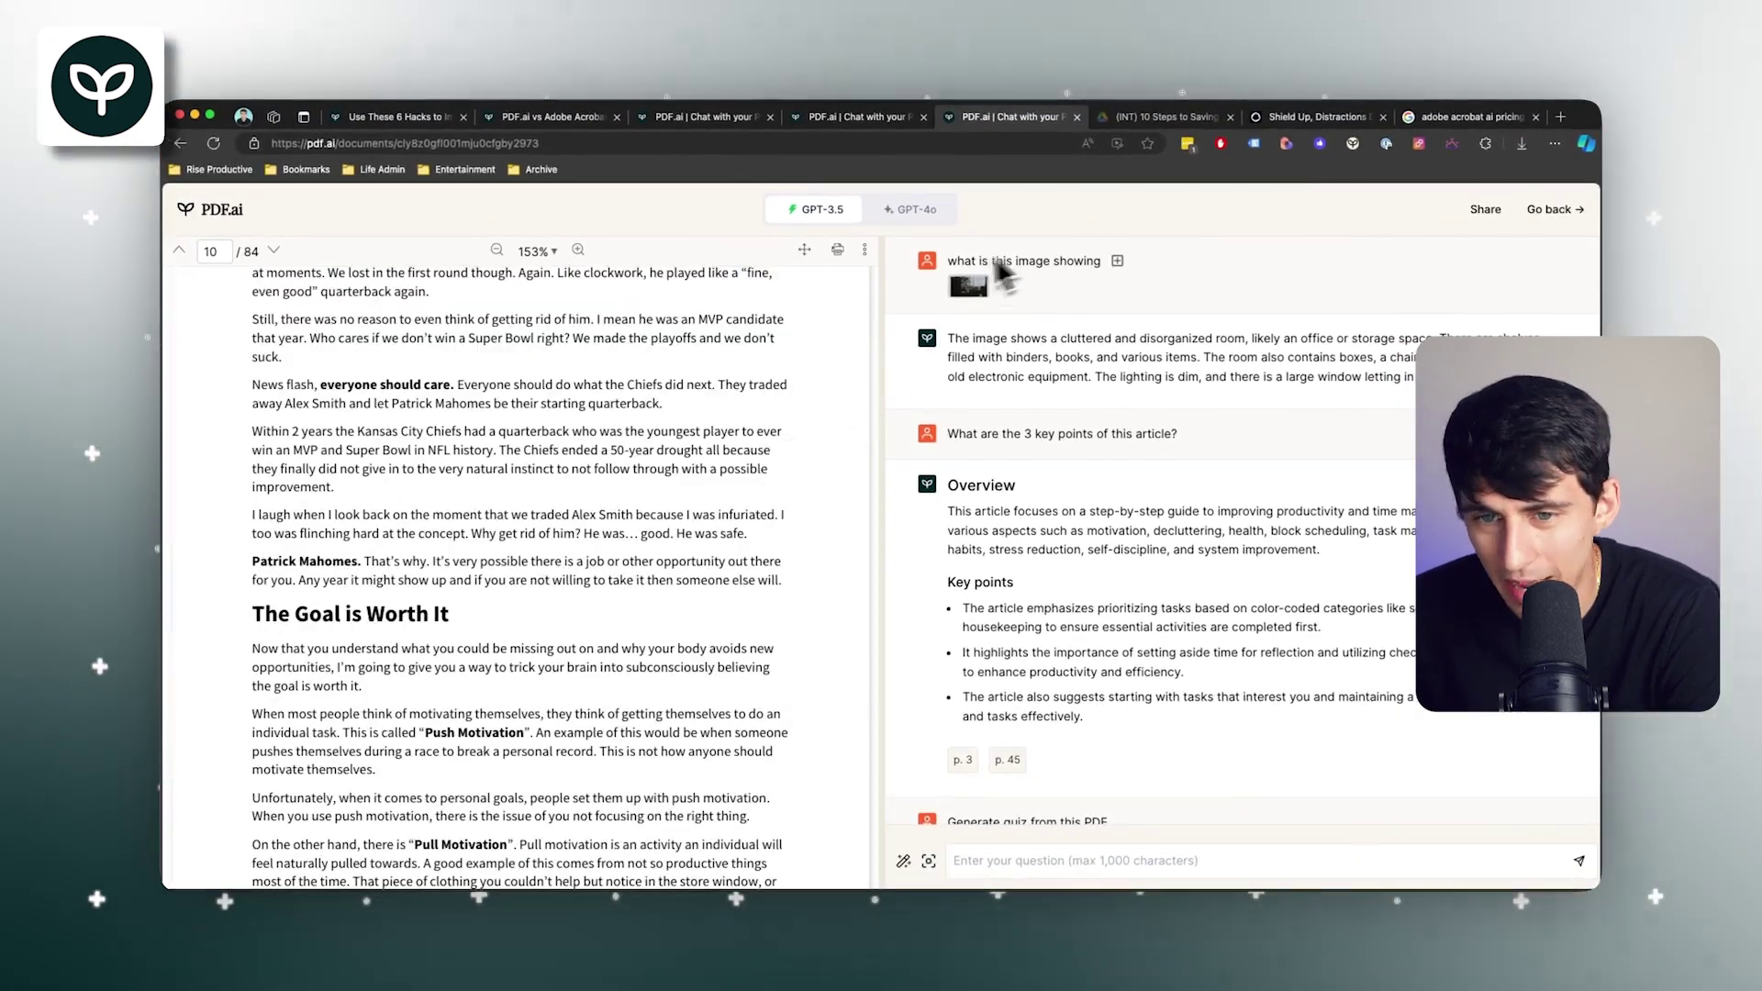
{"action": "scroll", "coordinate": [652, 415], "scroll_direction": "down", "scroll_amount": 15}
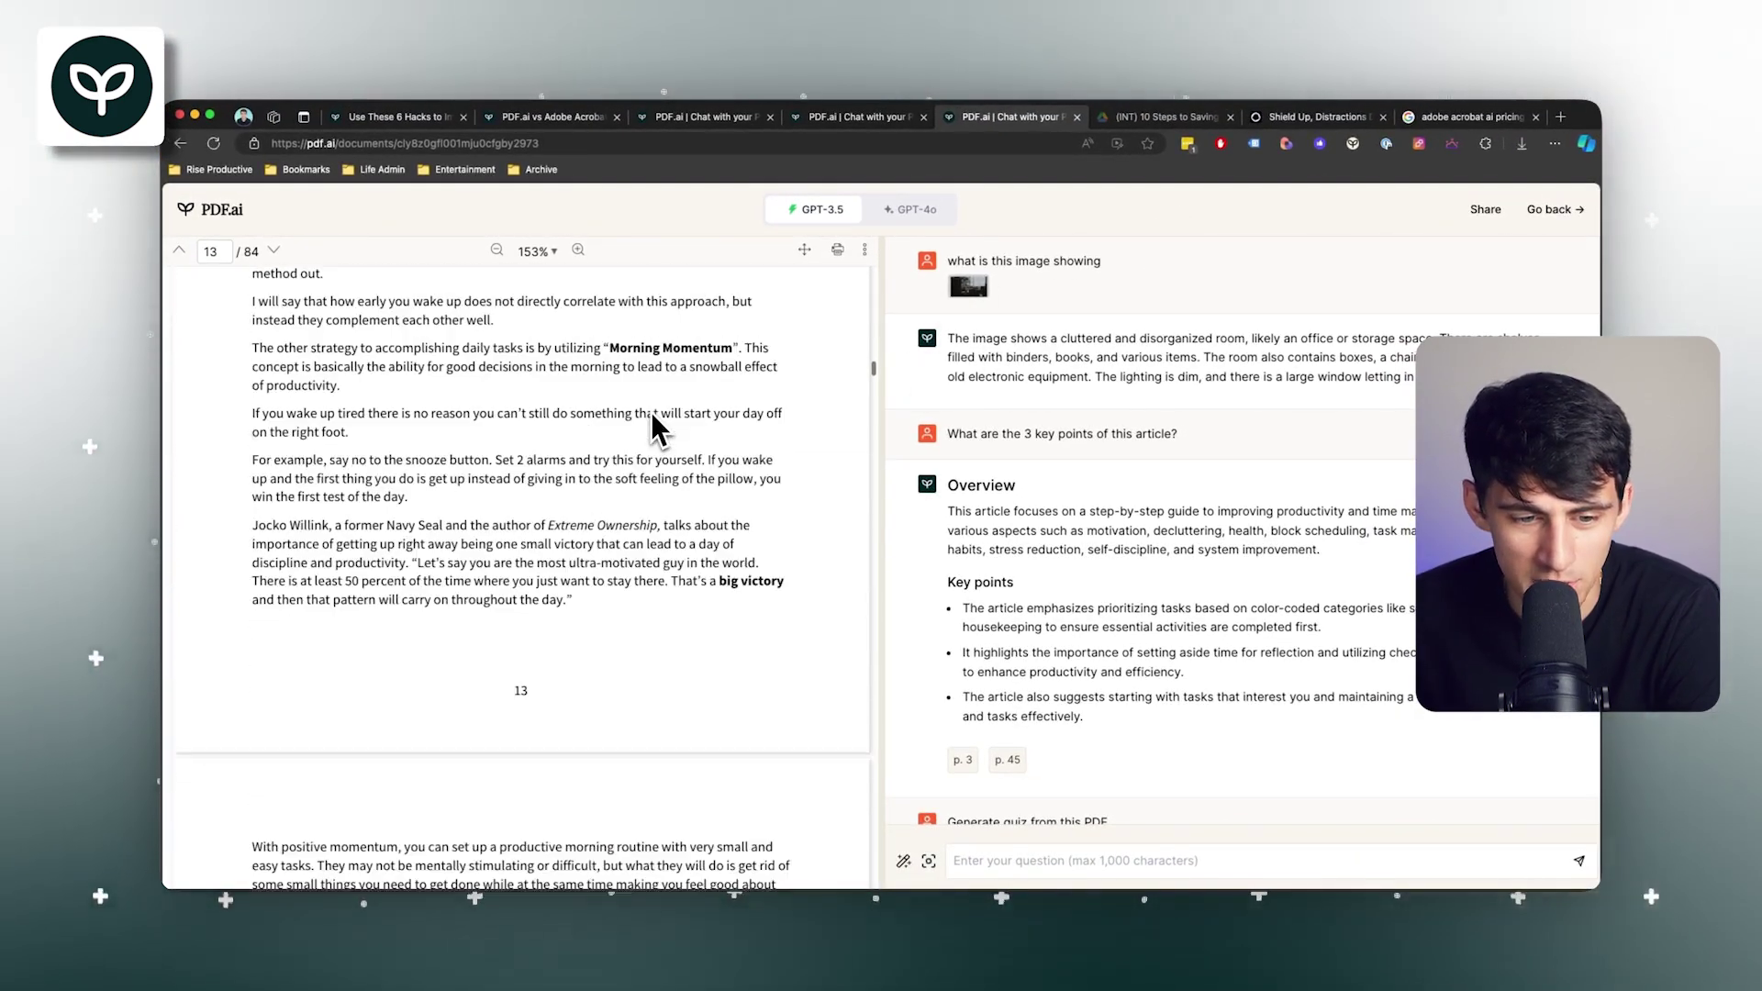
{"action": "scroll", "coordinate": [624, 422], "scroll_direction": "down", "scroll_amount": 10}
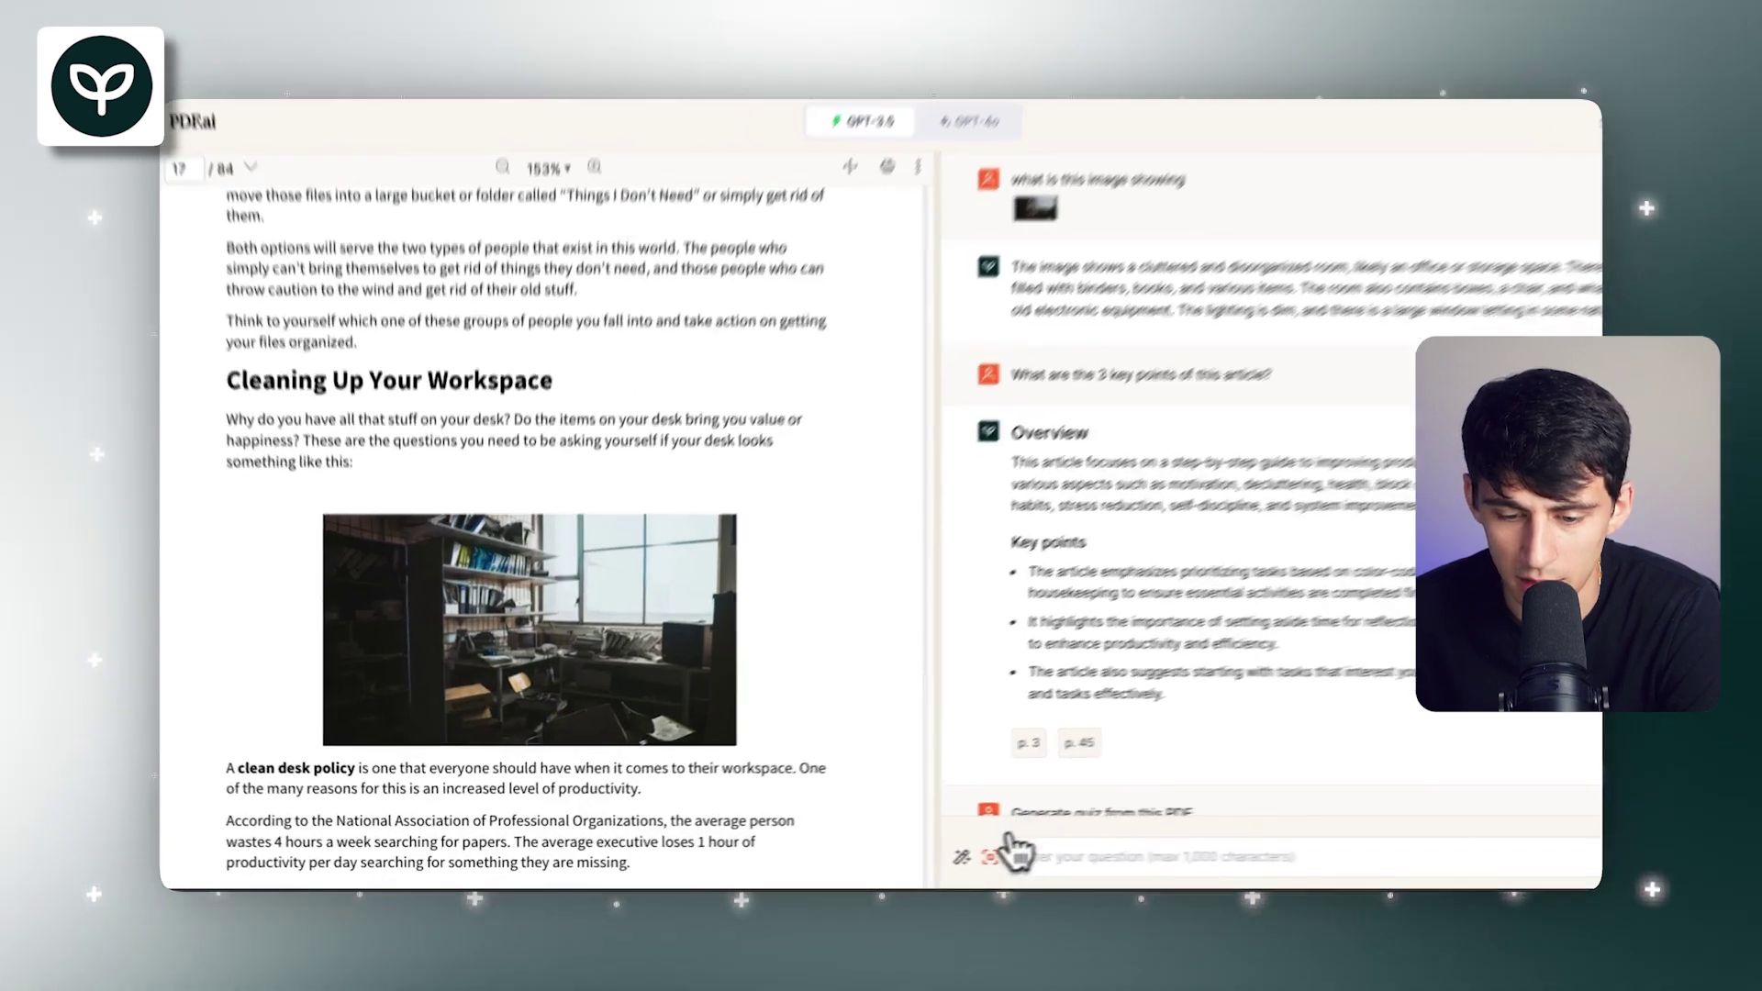
{"action": "left_click", "coordinate": [928, 861]}
{"action": "left_click_drag", "start_coordinate": [323, 545], "coordinate": [730, 774]}
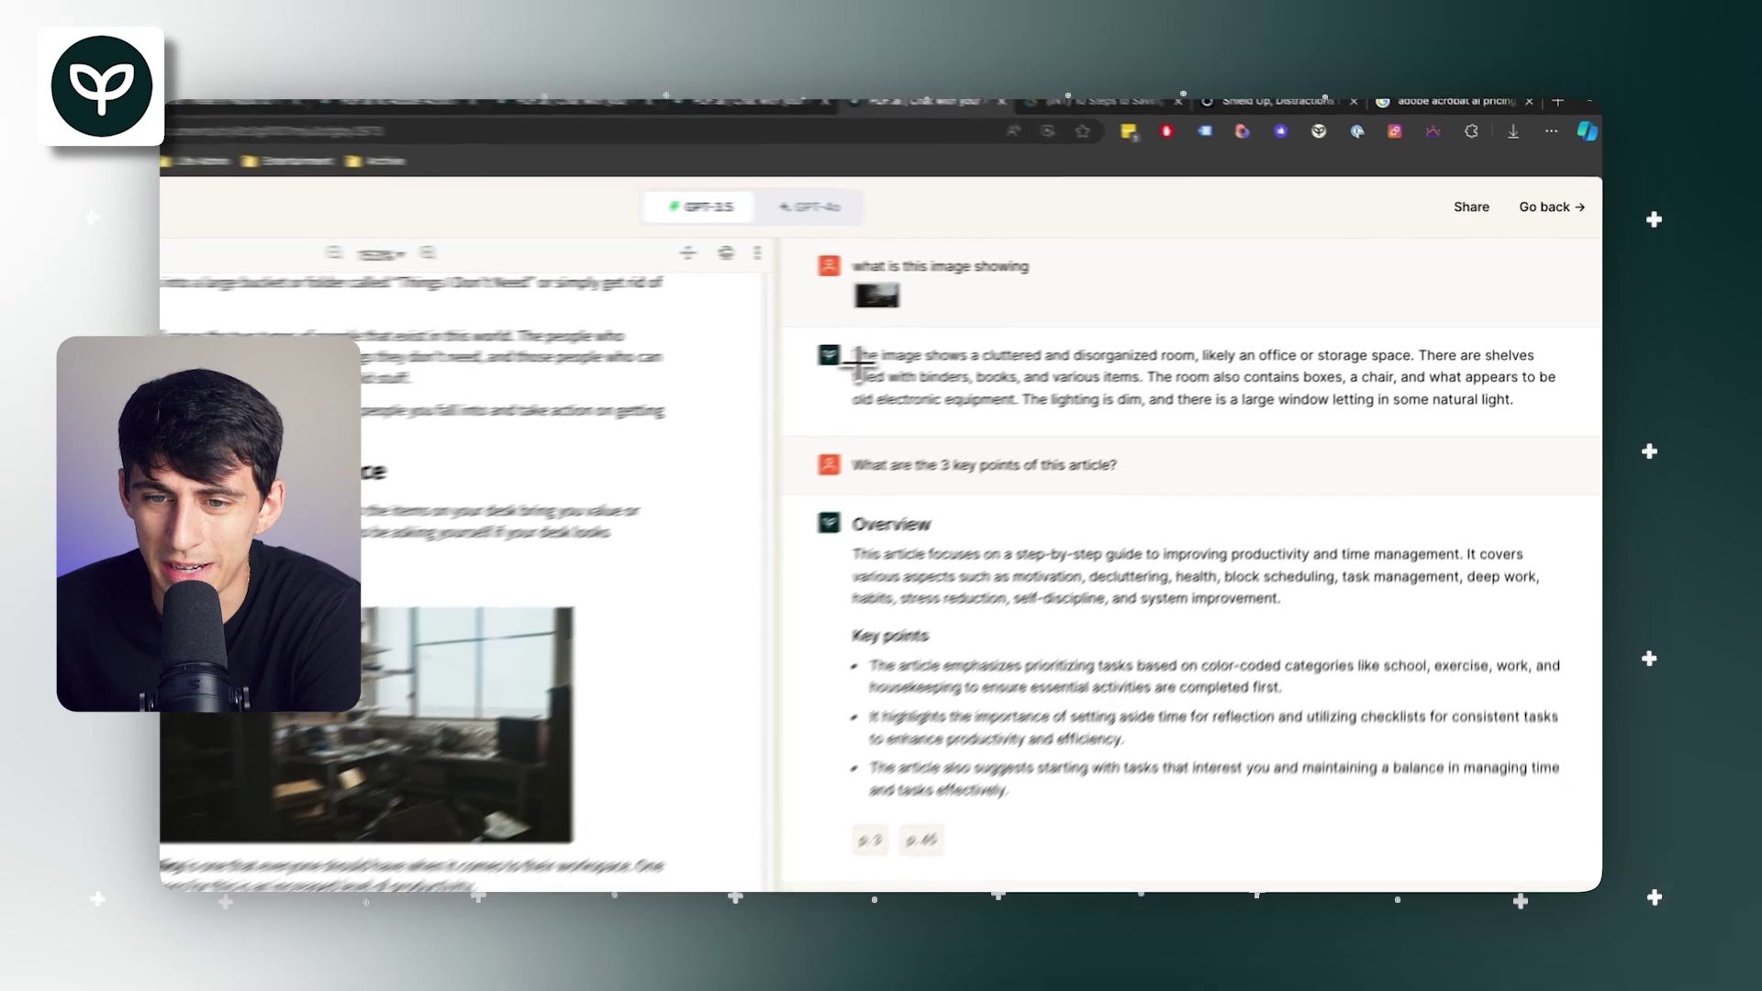
{"action": "left_click_drag", "start_coordinate": [858, 362], "coordinate": [1377, 413]}
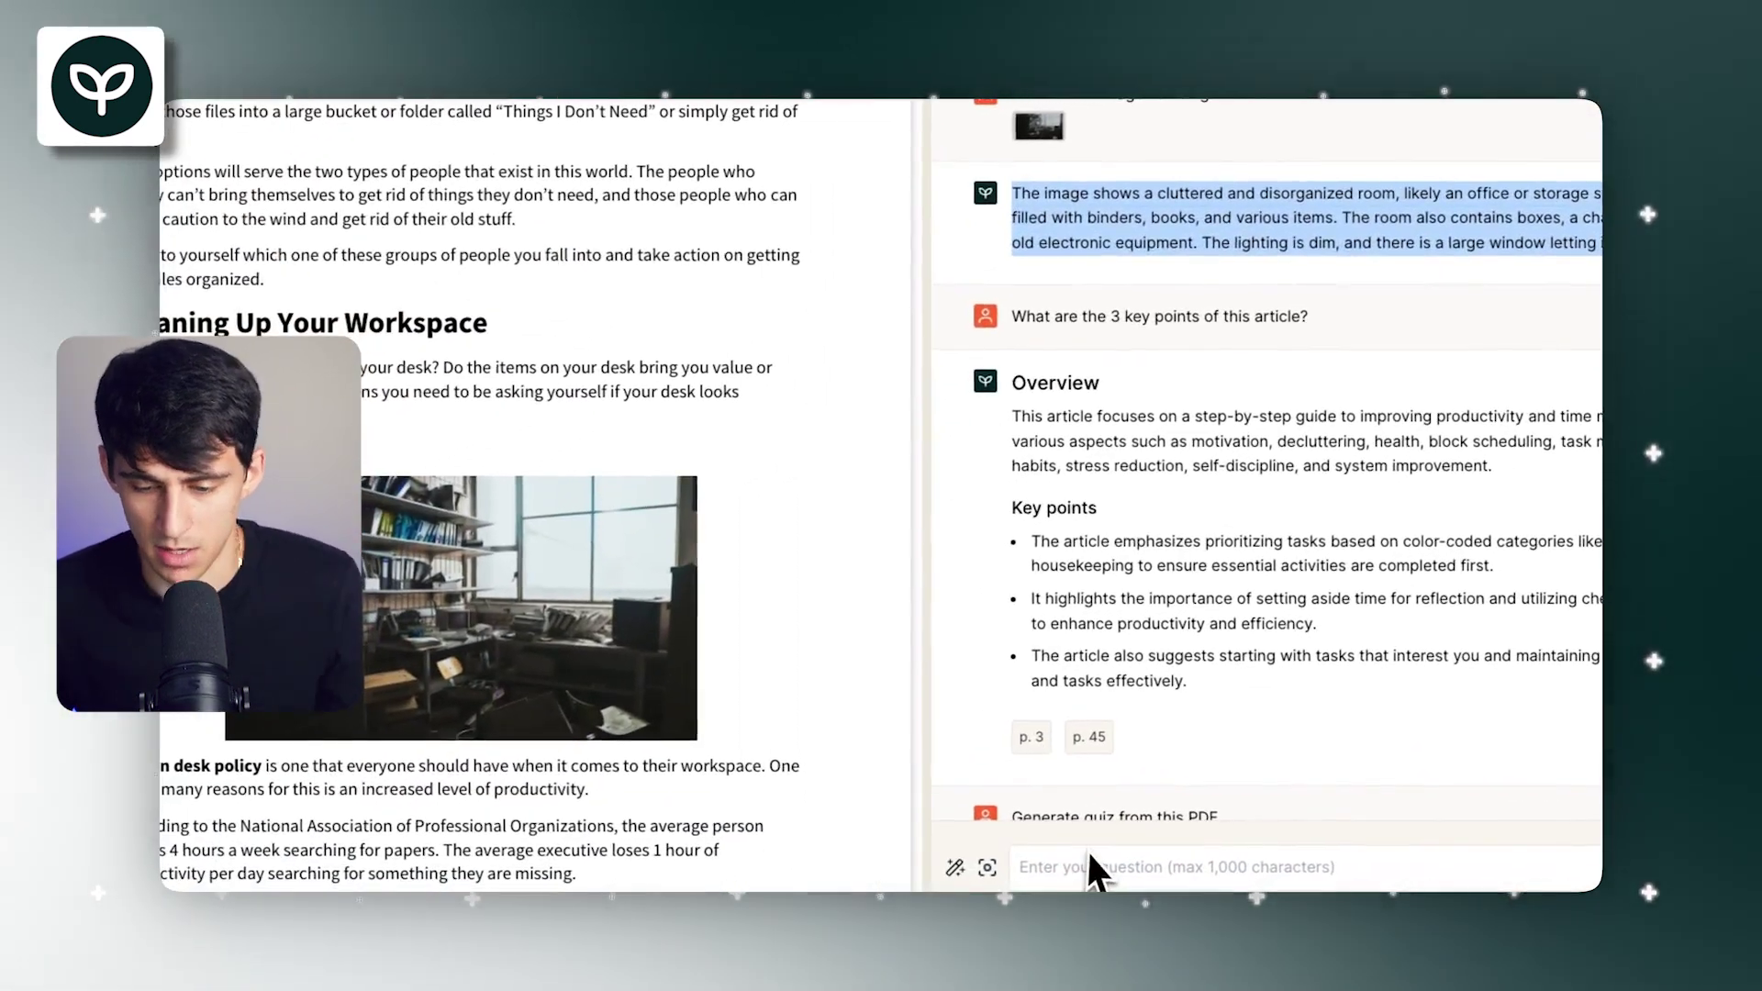
Ask the chat to translate a quick summary of this article into Spanish
{"action": "left_click", "coordinate": [1080, 865]}
{"action": "type", "text": "translate a quick summary of this article in"}
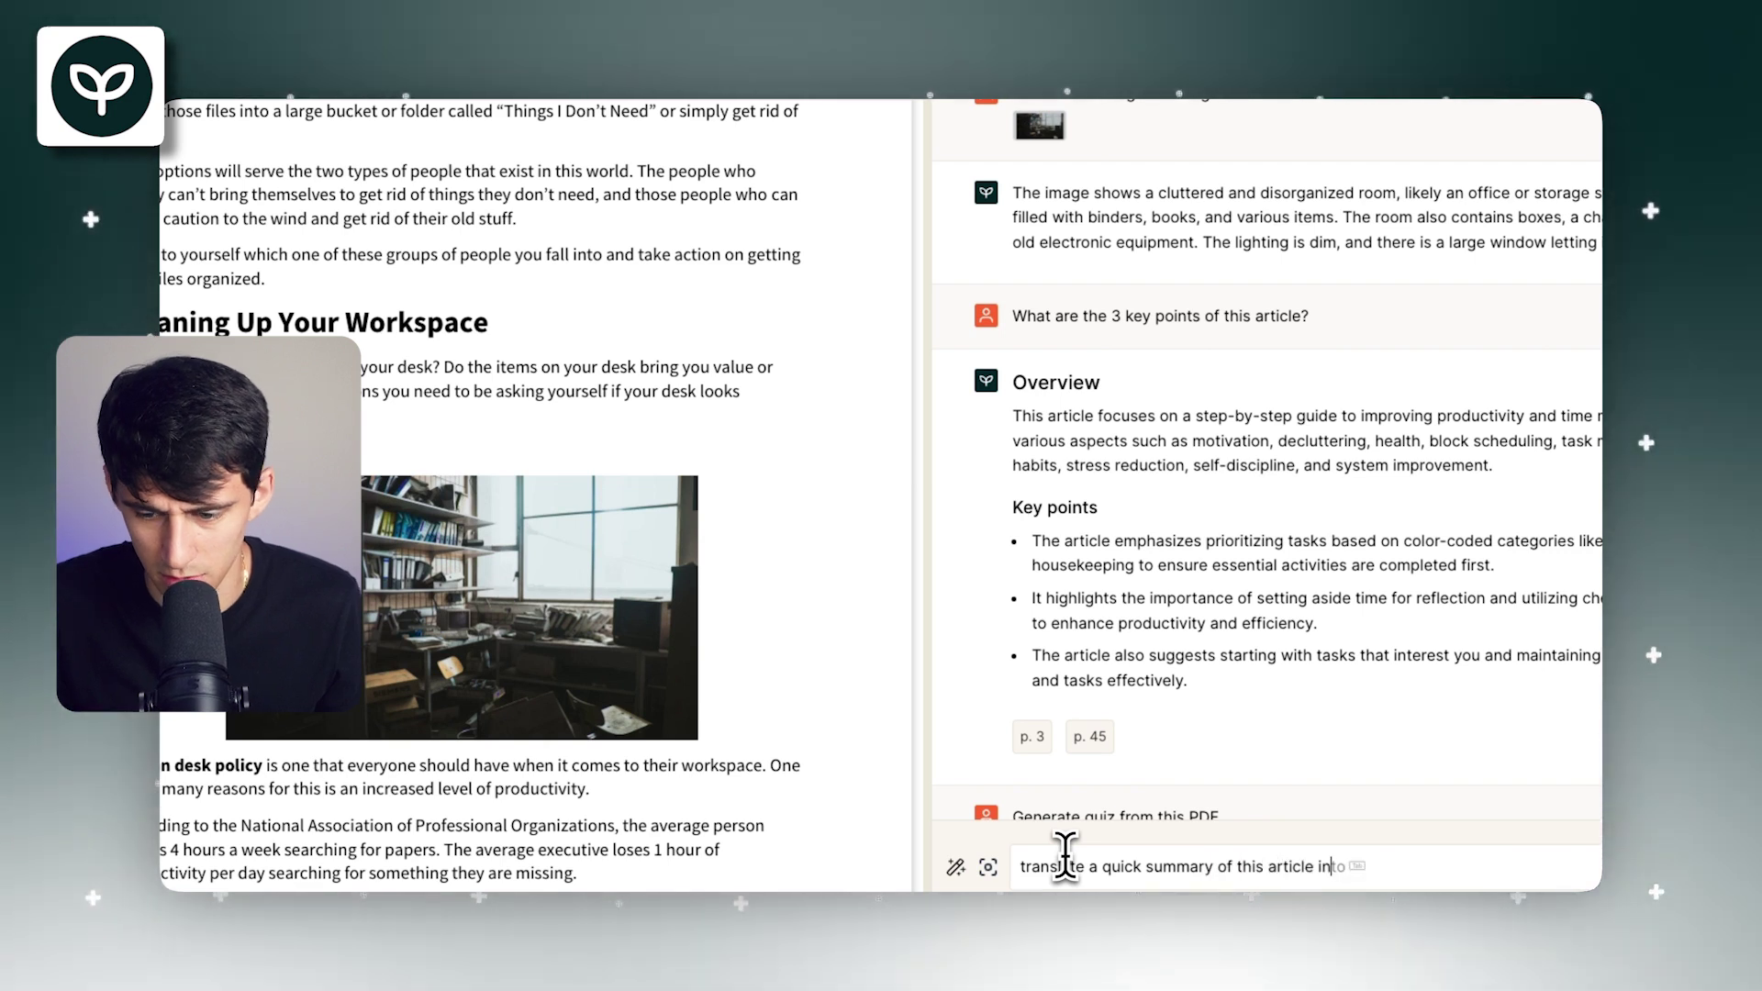
{"action": "type", "text": "to spanish"}
{"action": "key", "text": "Return"}
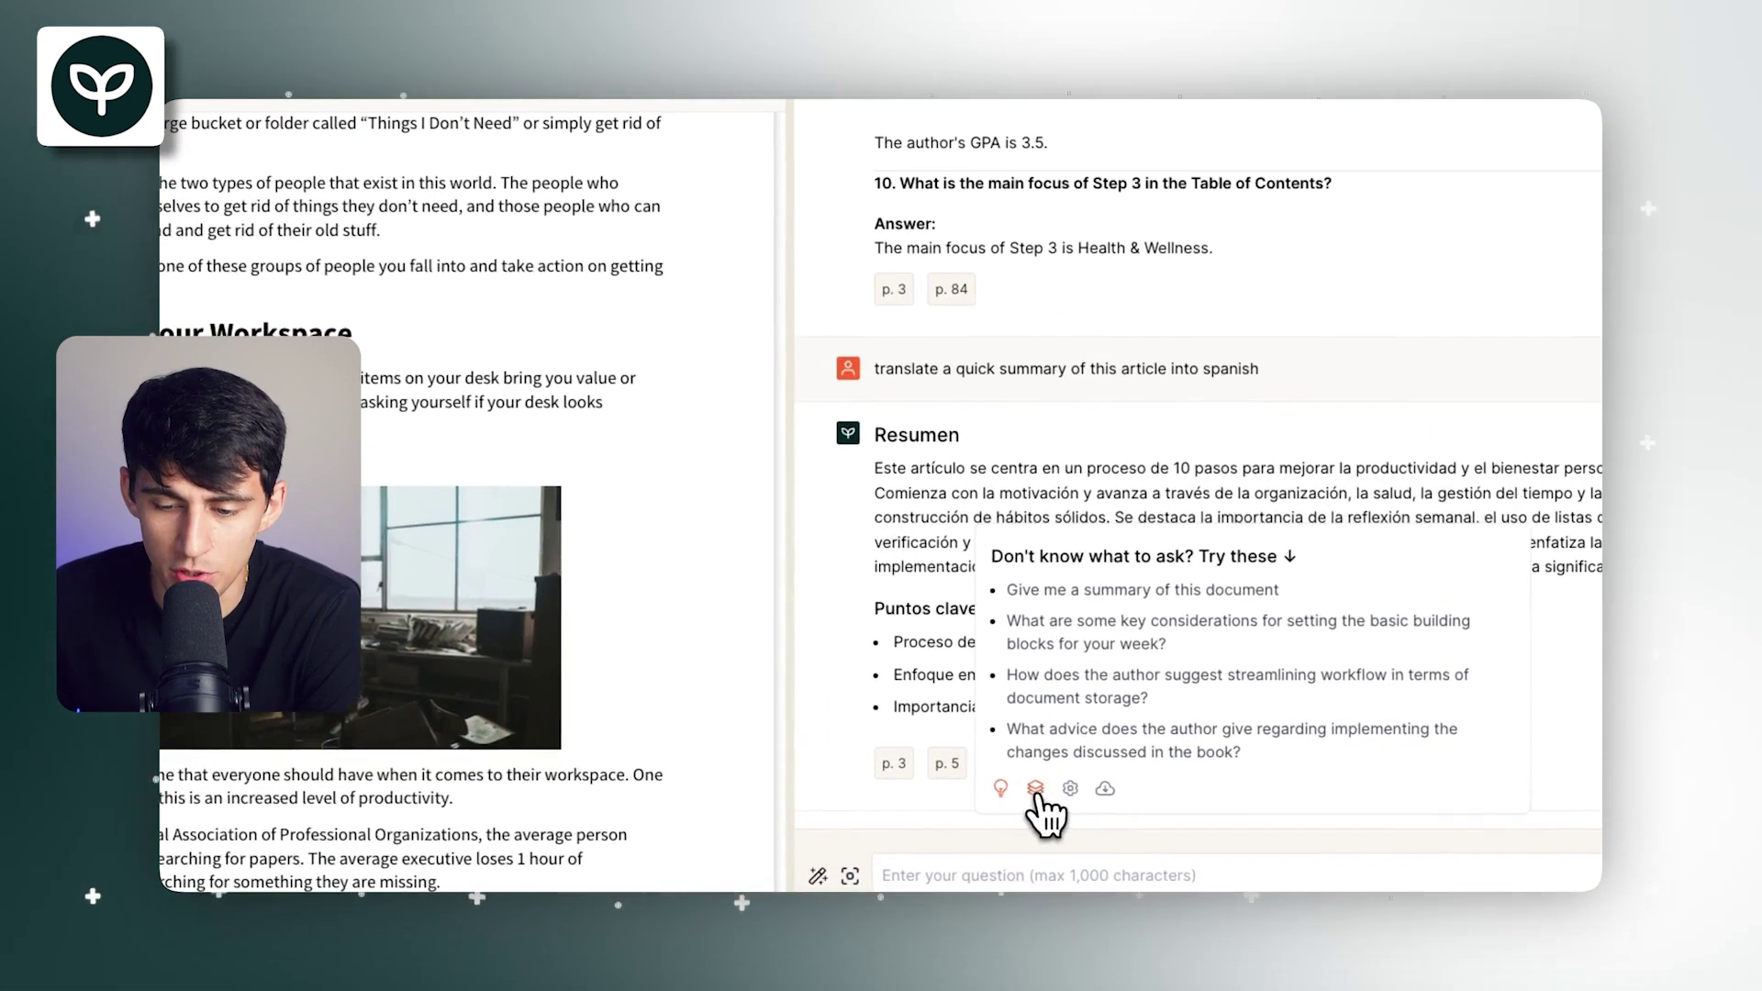
Run the saved prompt for the document's 5 most impactful takeaways
{"action": "left_click", "coordinate": [1073, 784]}
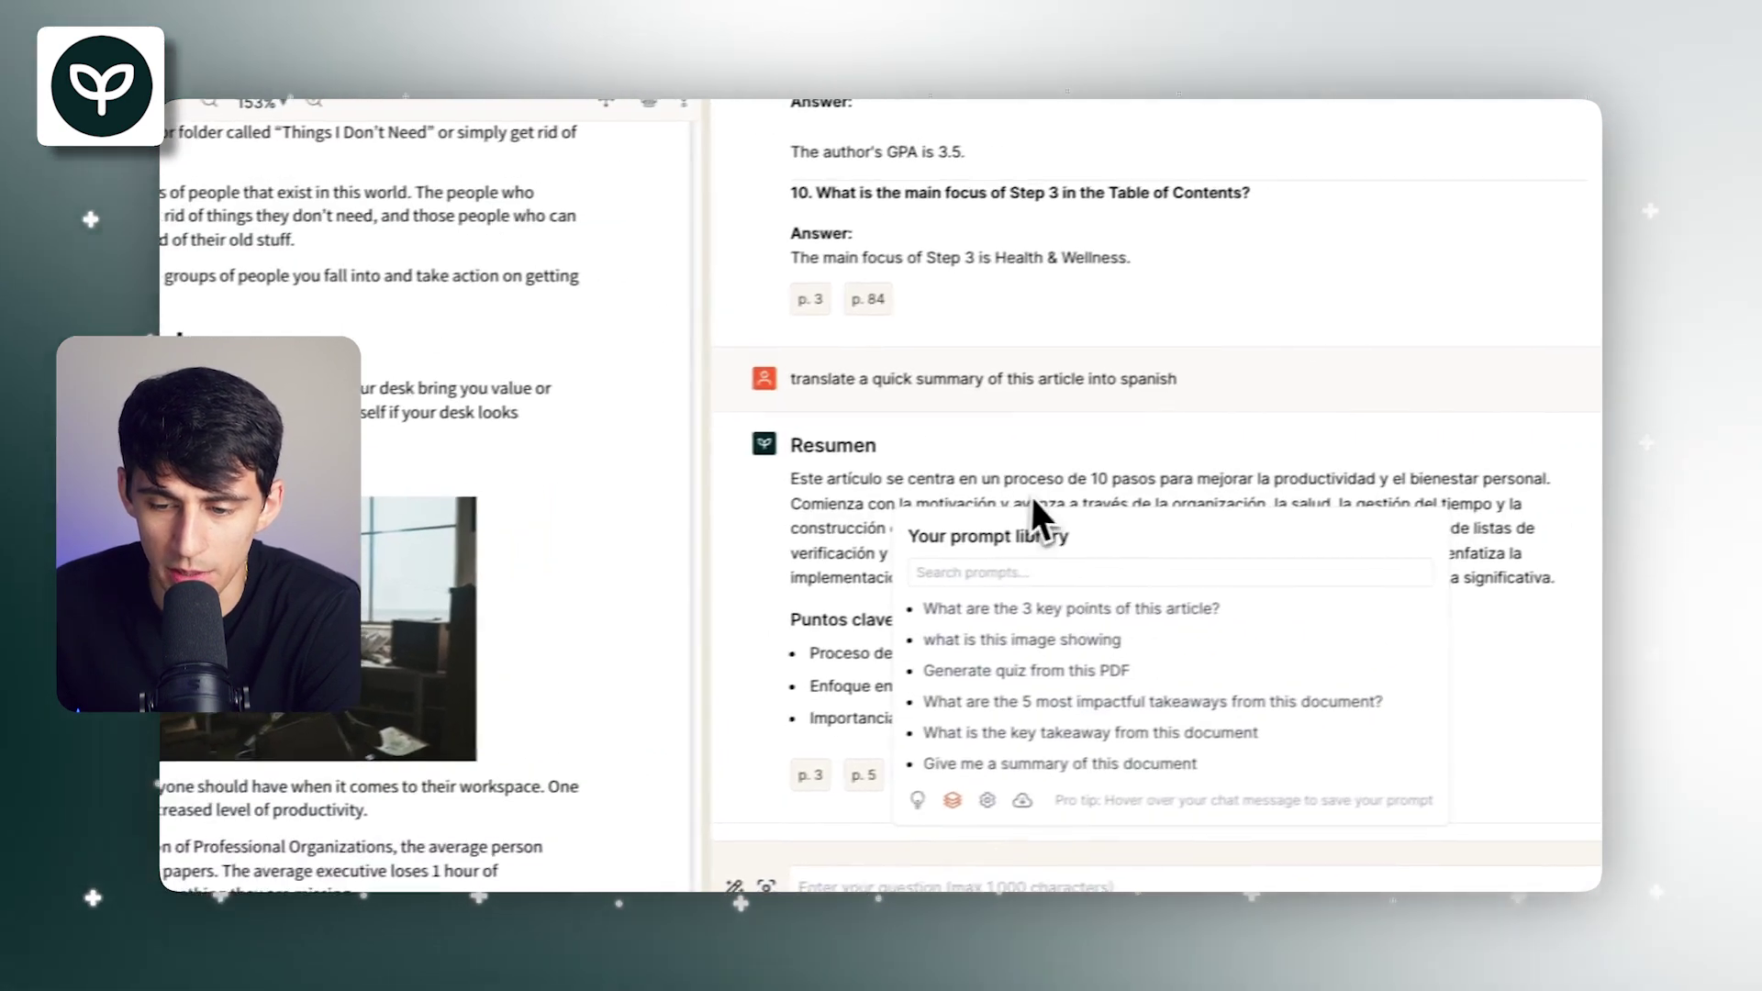
{"action": "mouse_move", "coordinate": [1121, 690]}
{"action": "left_click", "coordinate": [1014, 685]}
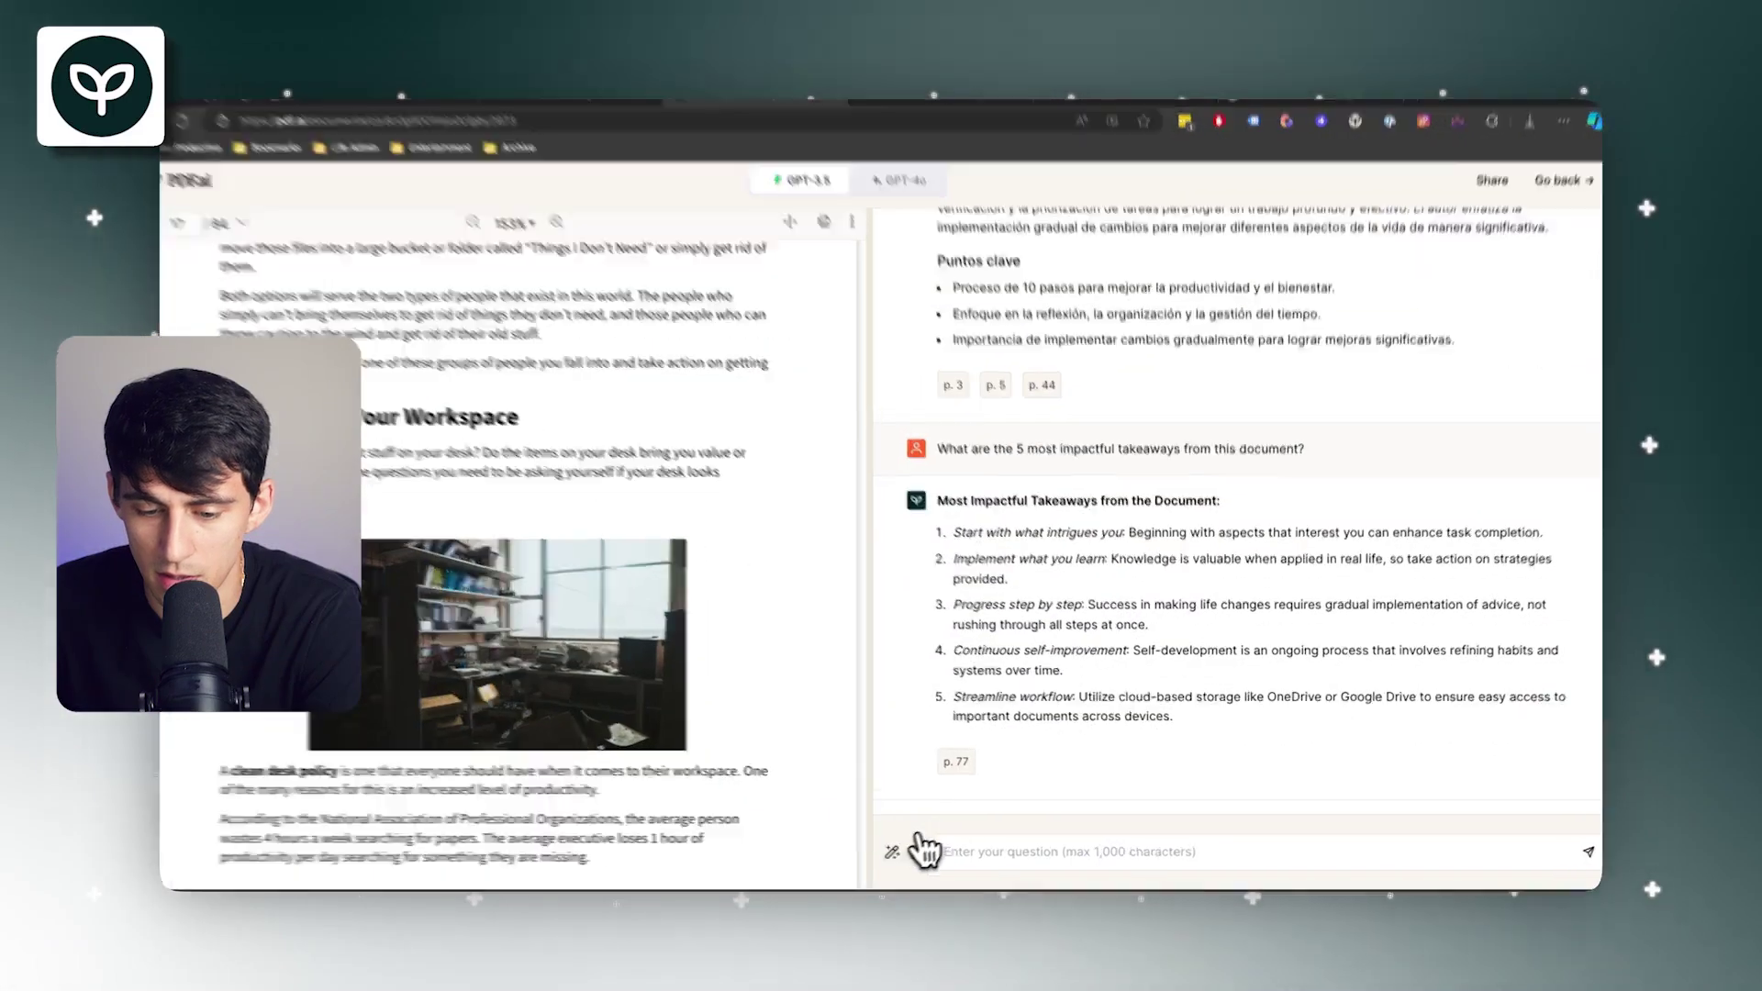
Search the saved prompts library for 'generat'
{"action": "left_click", "coordinate": [904, 849]}
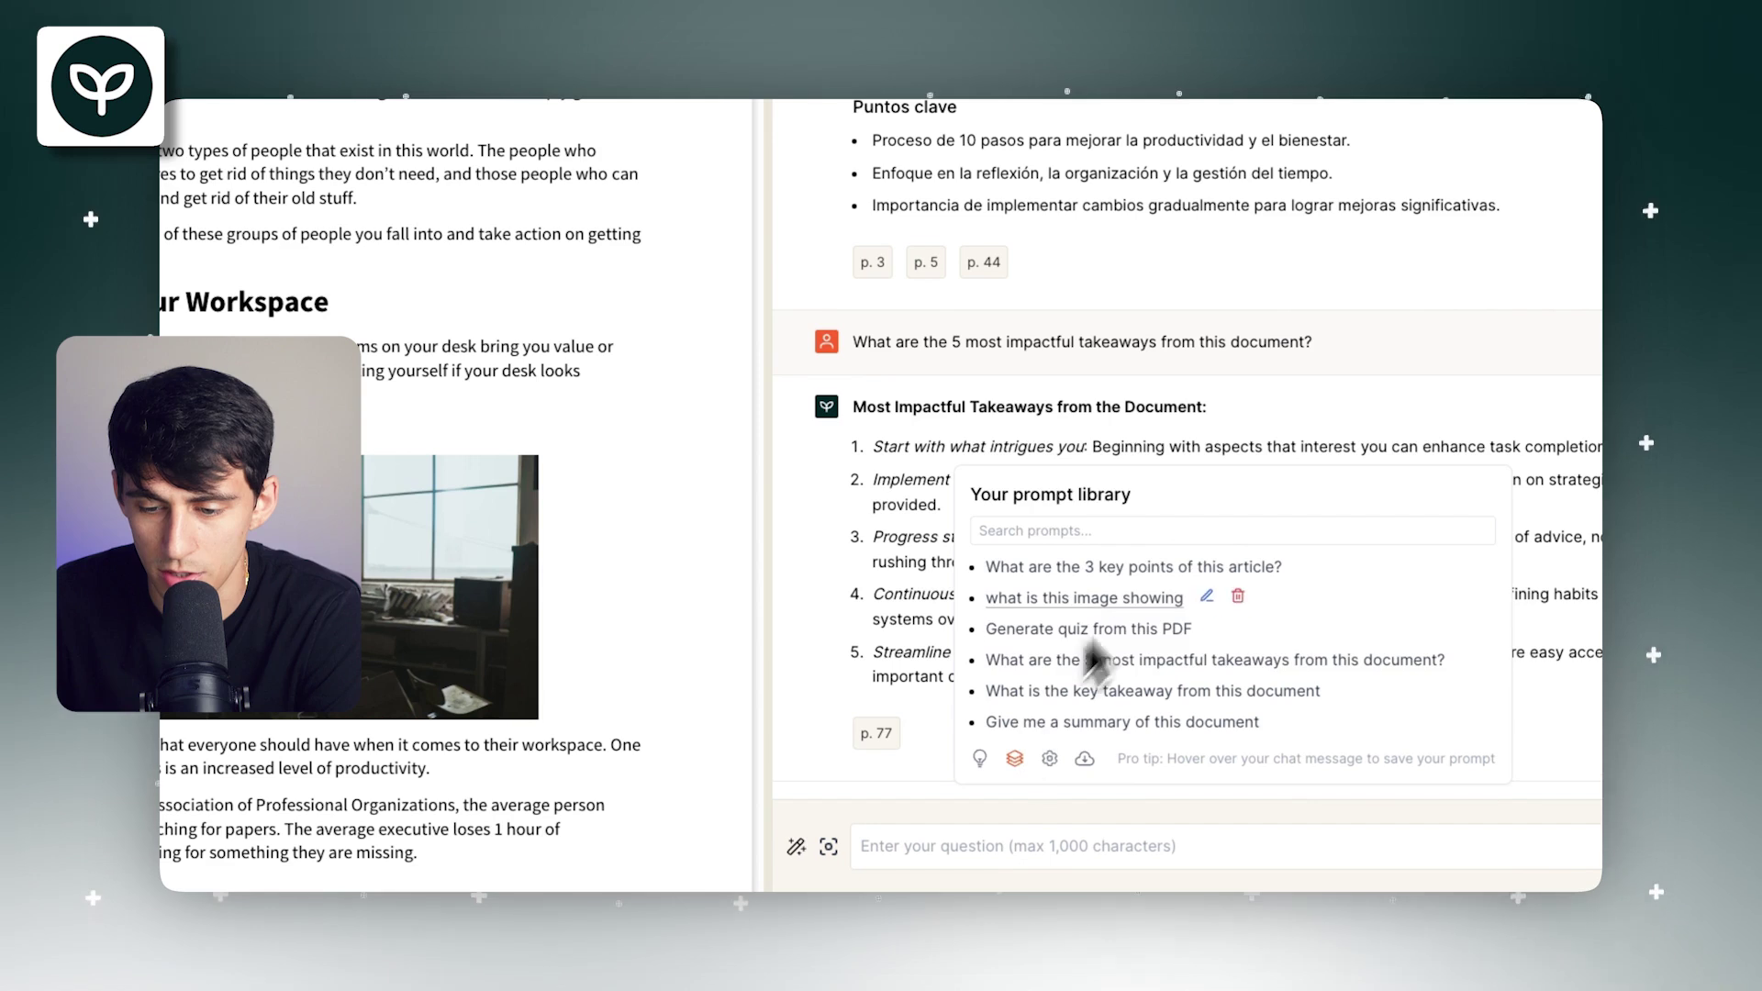
{"action": "left_click", "coordinate": [1092, 531]}
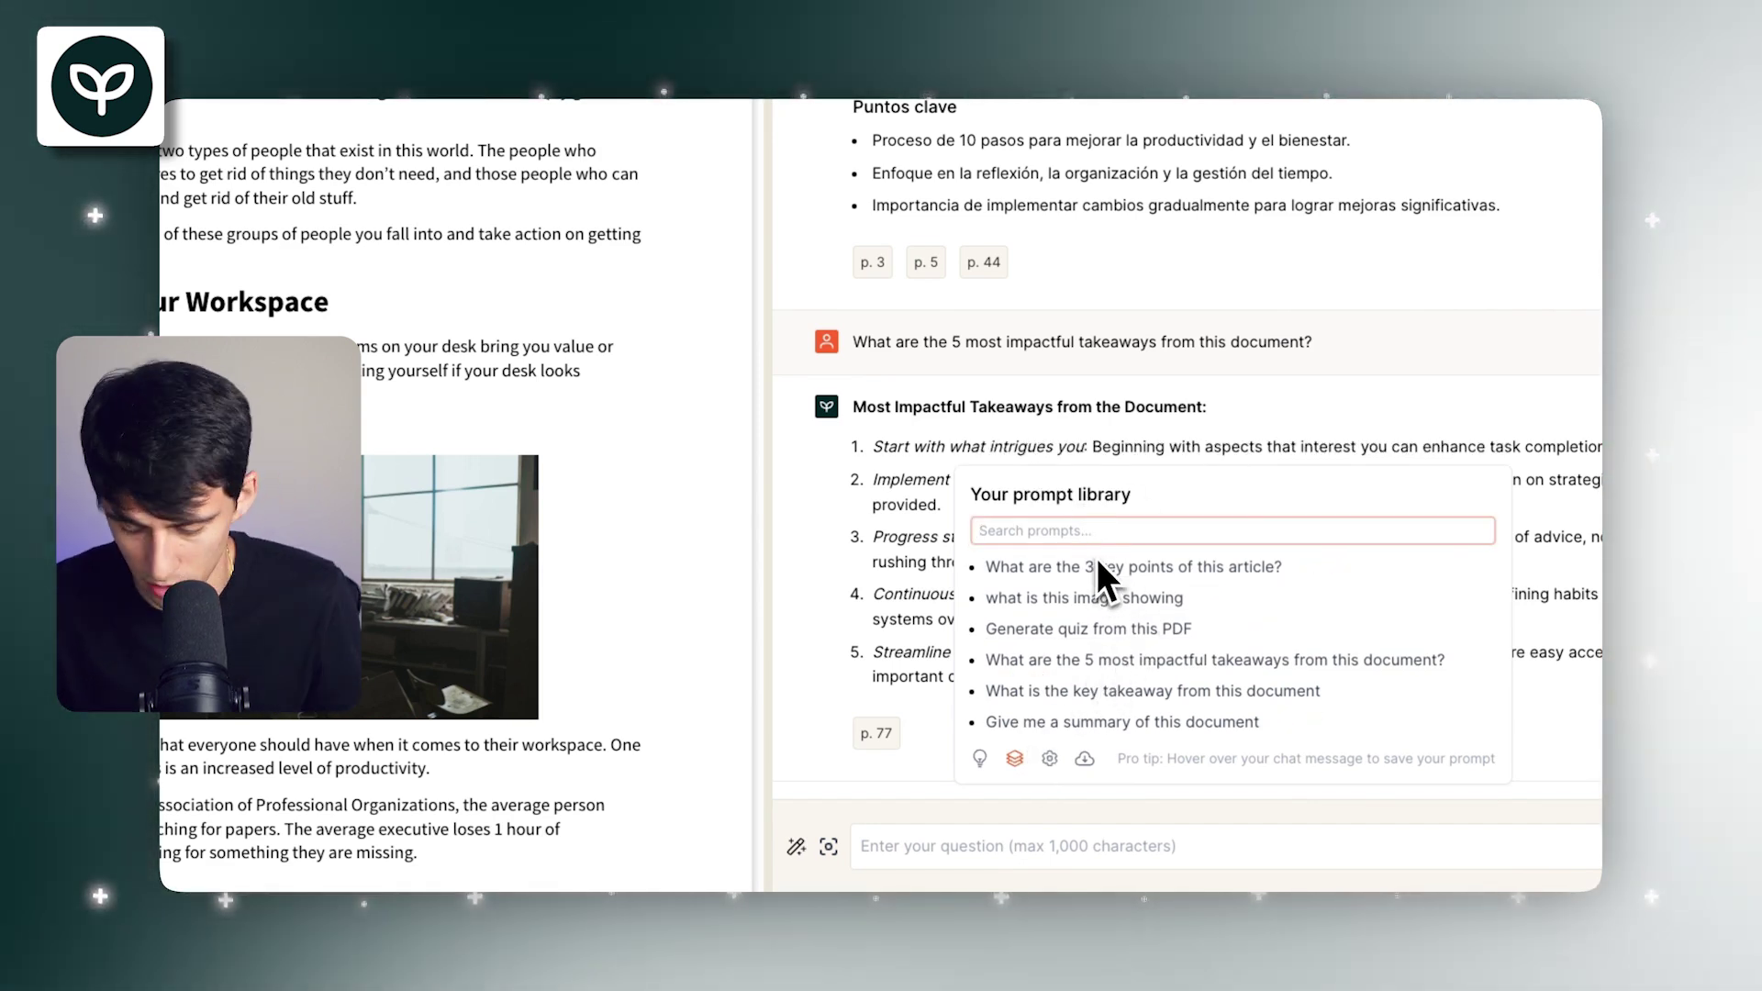
{"action": "type", "text": "generat"}
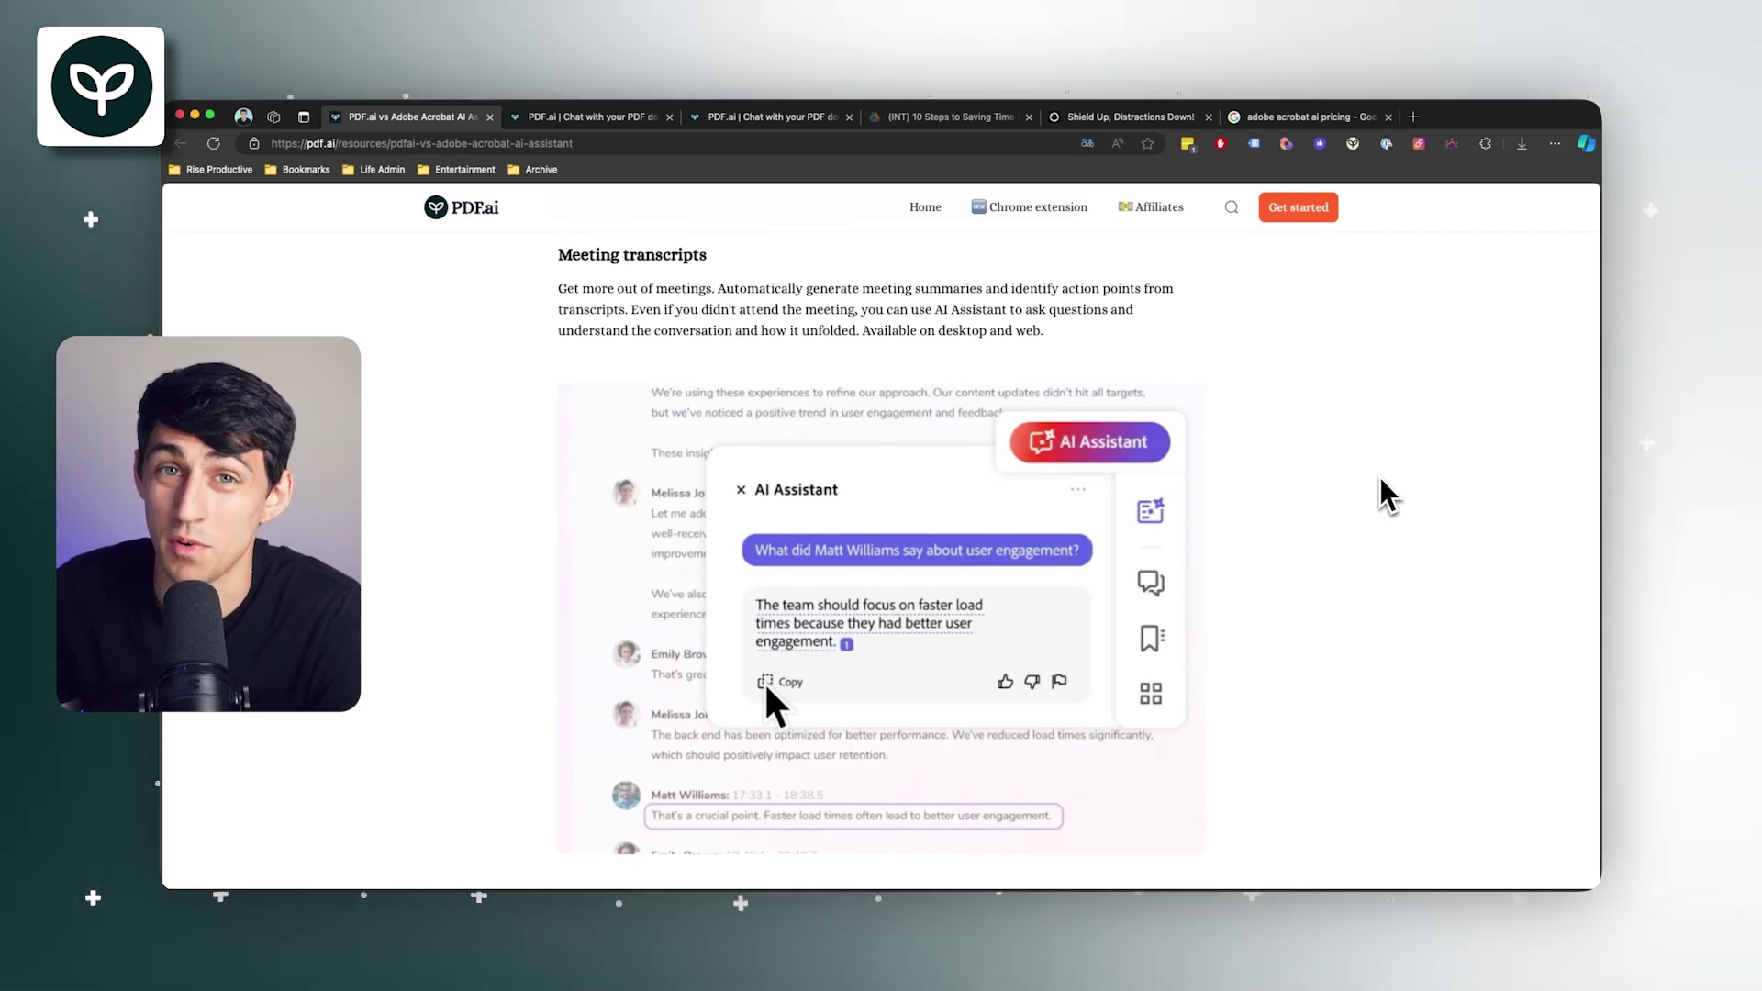
Scroll the comparison article to the Acrobat Reader and Standard pricing sections
{"action": "scroll", "coordinate": [1377, 473], "scroll_direction": "down", "scroll_amount": 15}
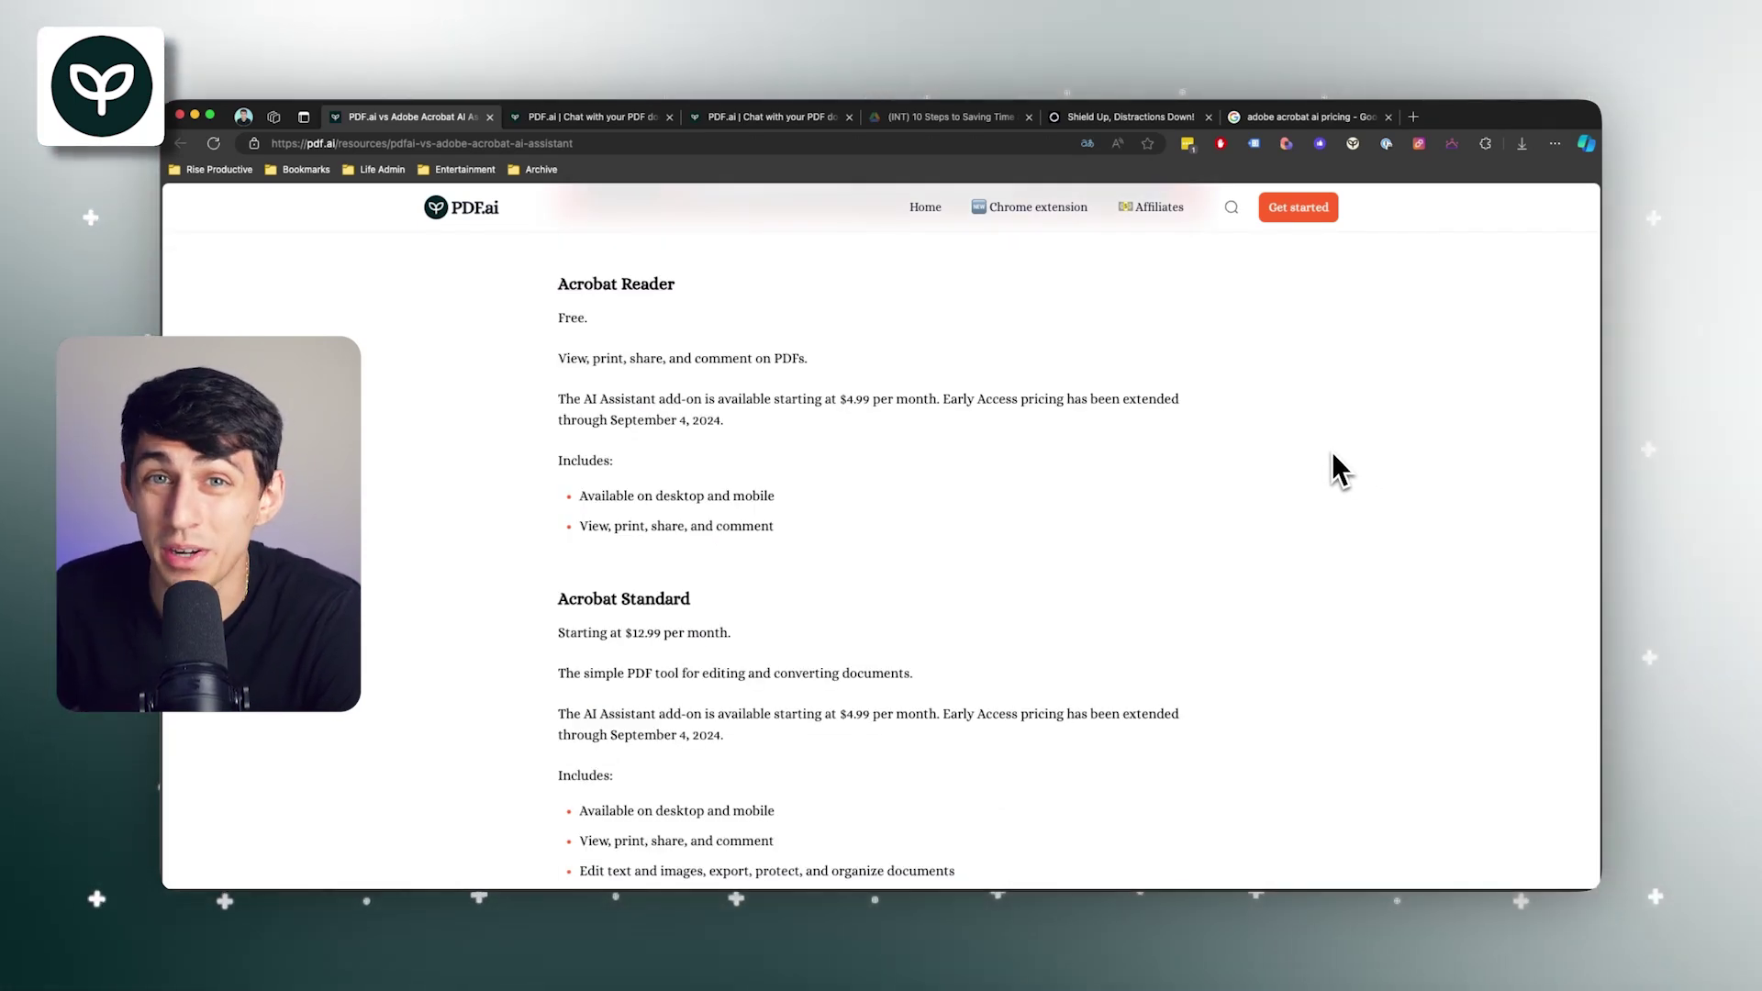
{"action": "scroll", "coordinate": [1428, 550], "scroll_direction": "down", "scroll_amount": 5}
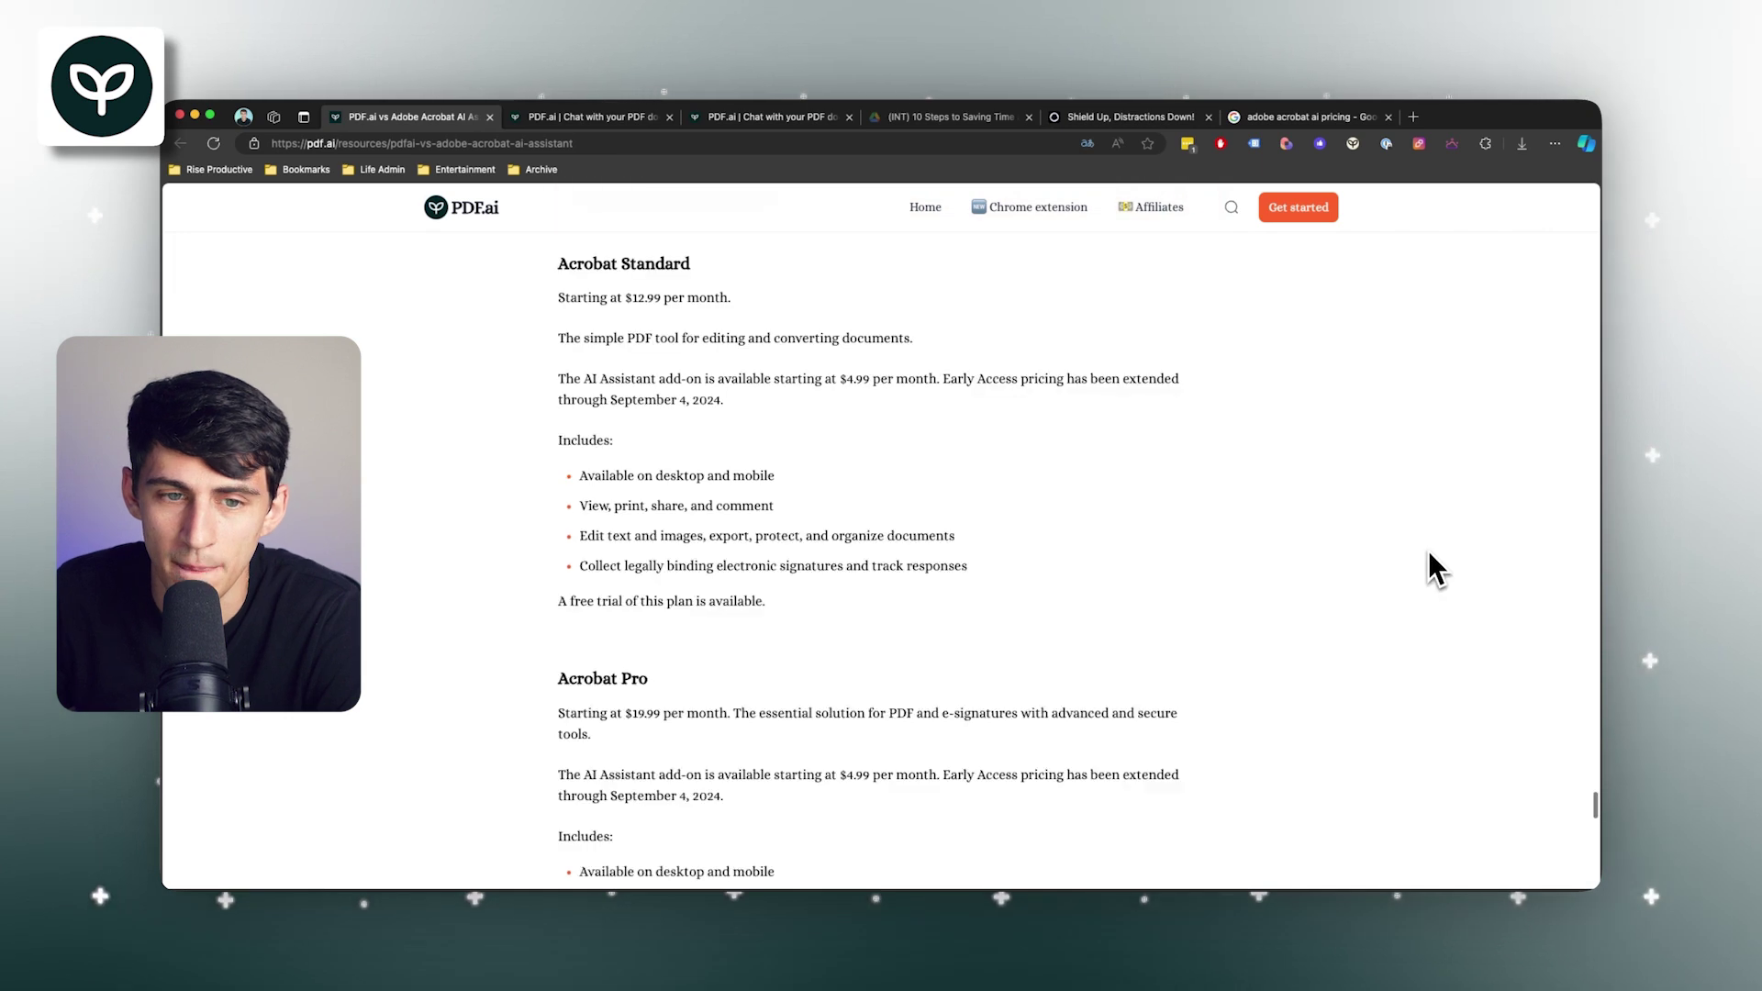
{"action": "scroll", "coordinate": [1430, 549], "scroll_direction": "up", "scroll_amount": 2}
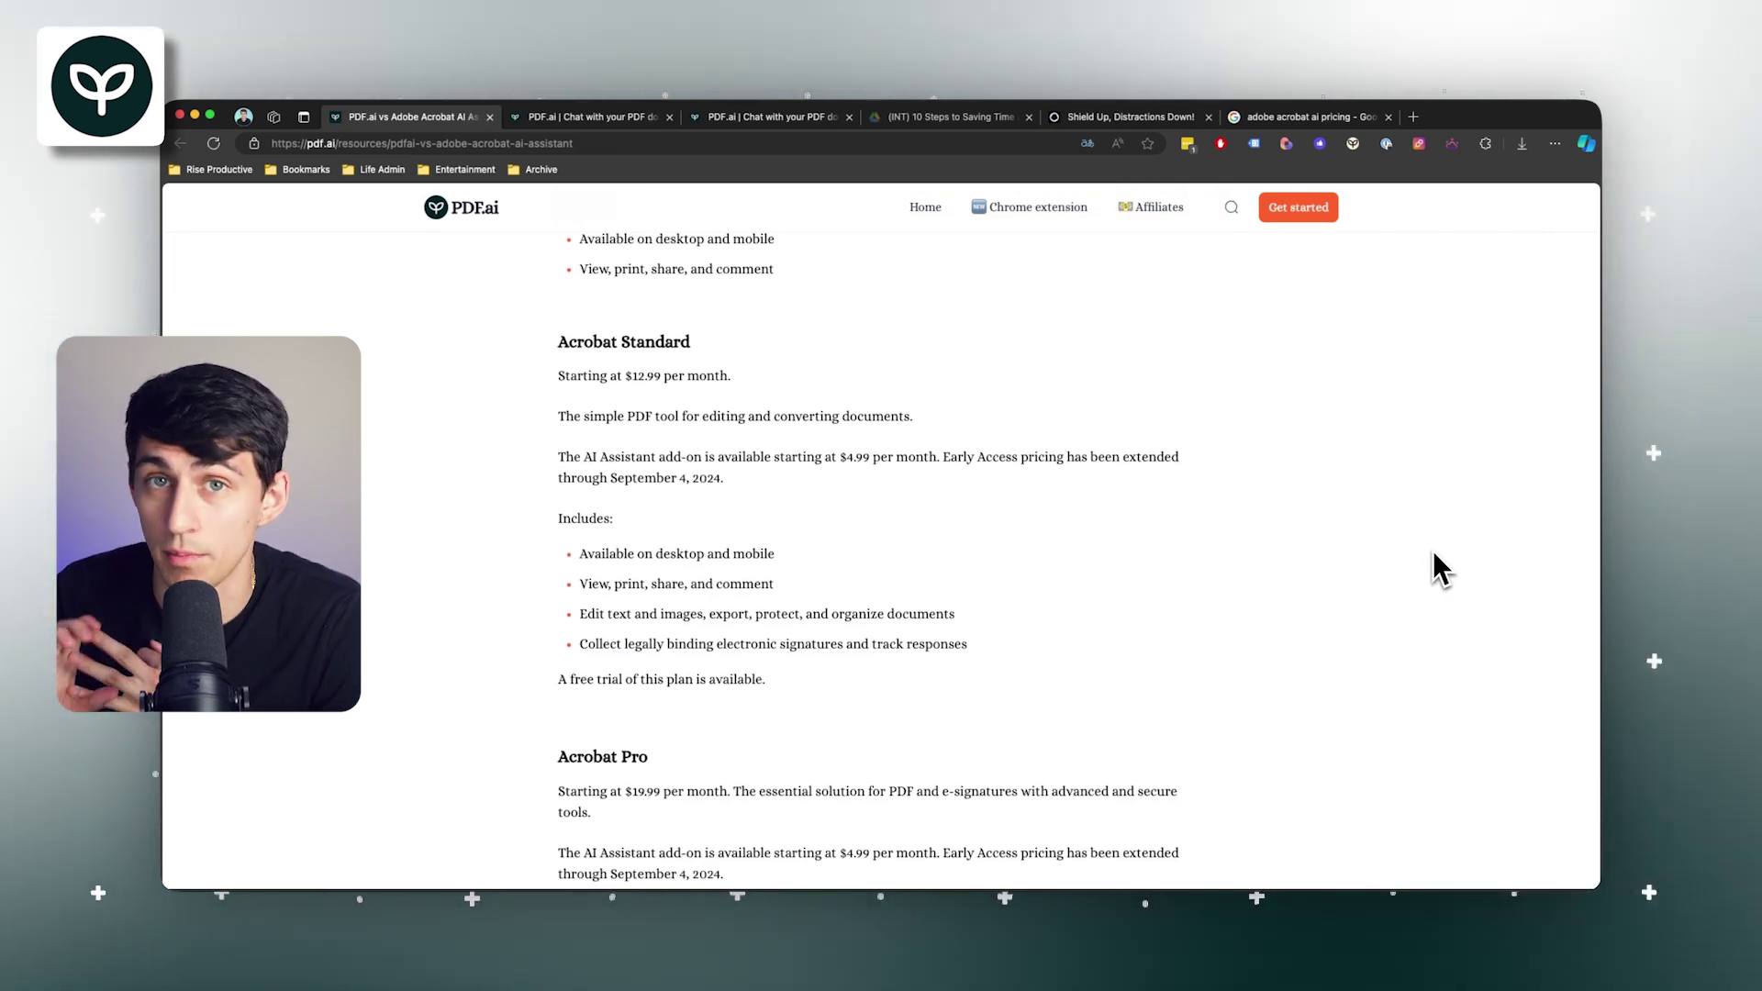